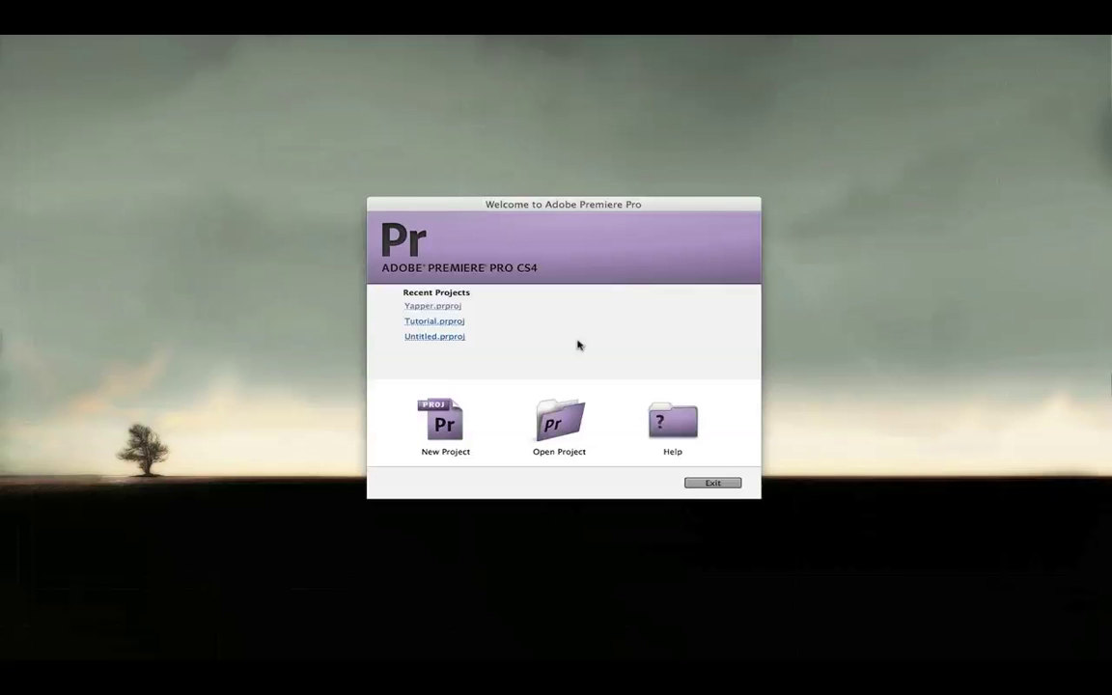
# Create a new project named YapperDesign and pick the DV-PAL Widescreen 48kHz sequence preset
pyautogui.click(421, 424)
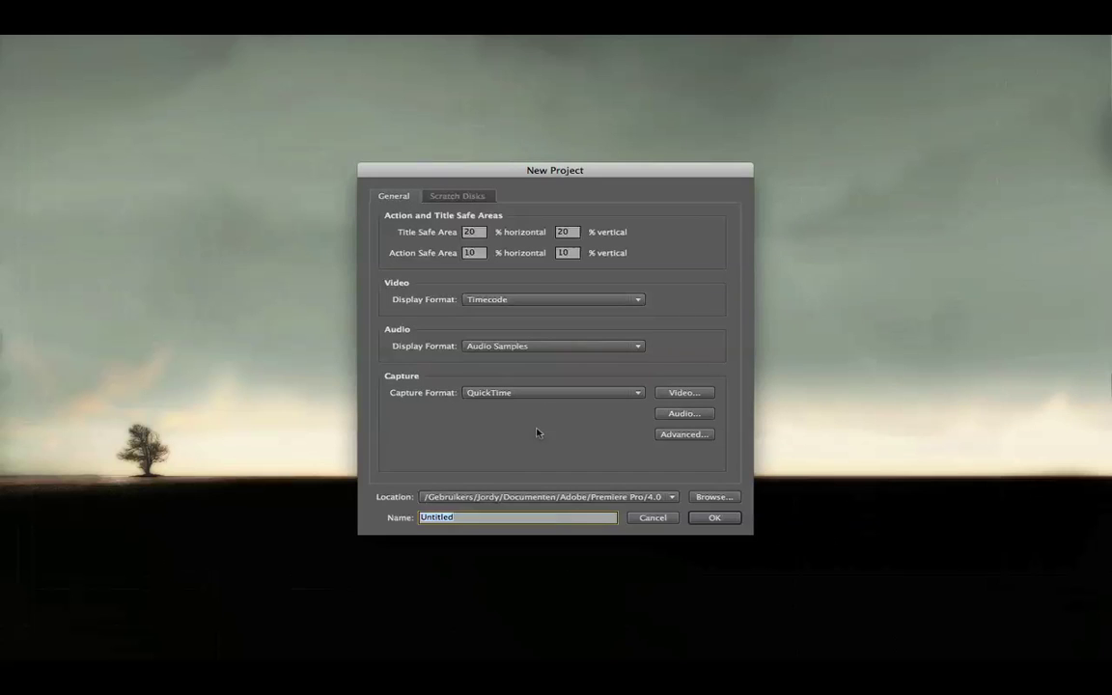
pyautogui.write('YapperDesign')
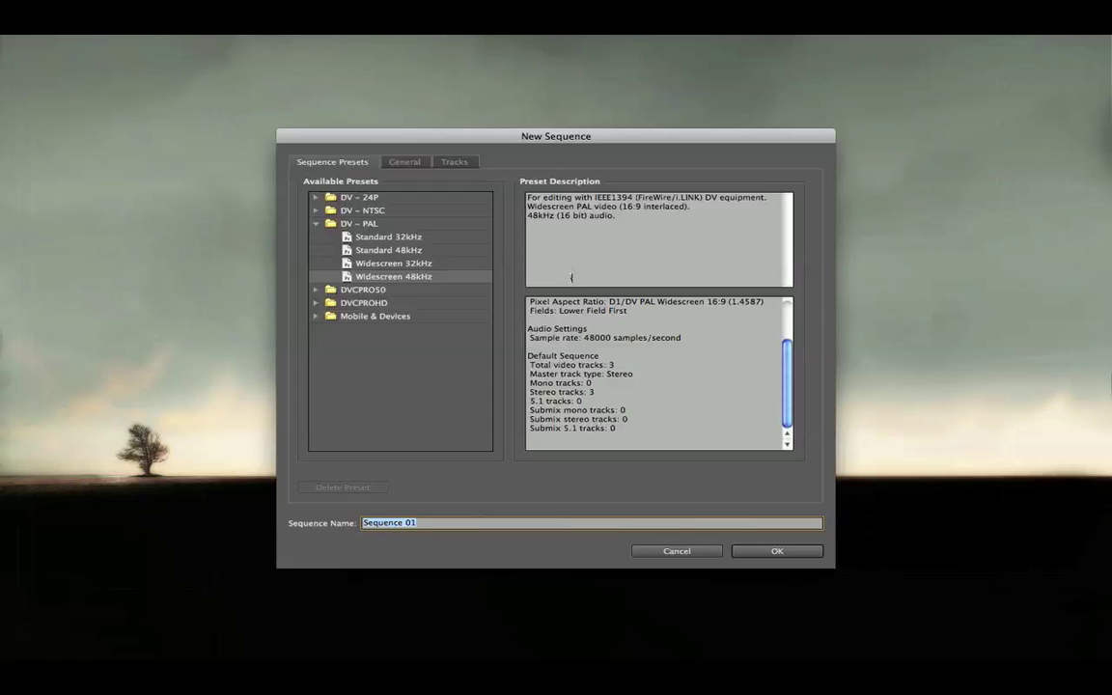
pyautogui.click(386, 276)
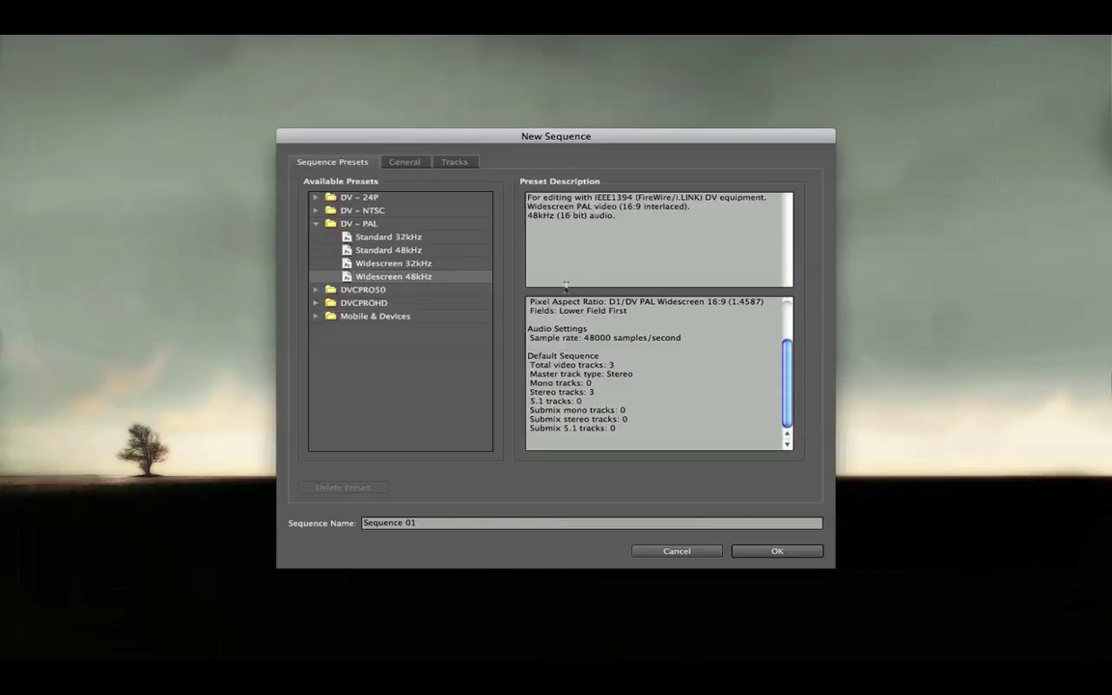
# Keep the master track set to Stereo in the track settings and create Sequence 01
pyautogui.moveTo(530, 374); pyautogui.dragTo(638, 371)
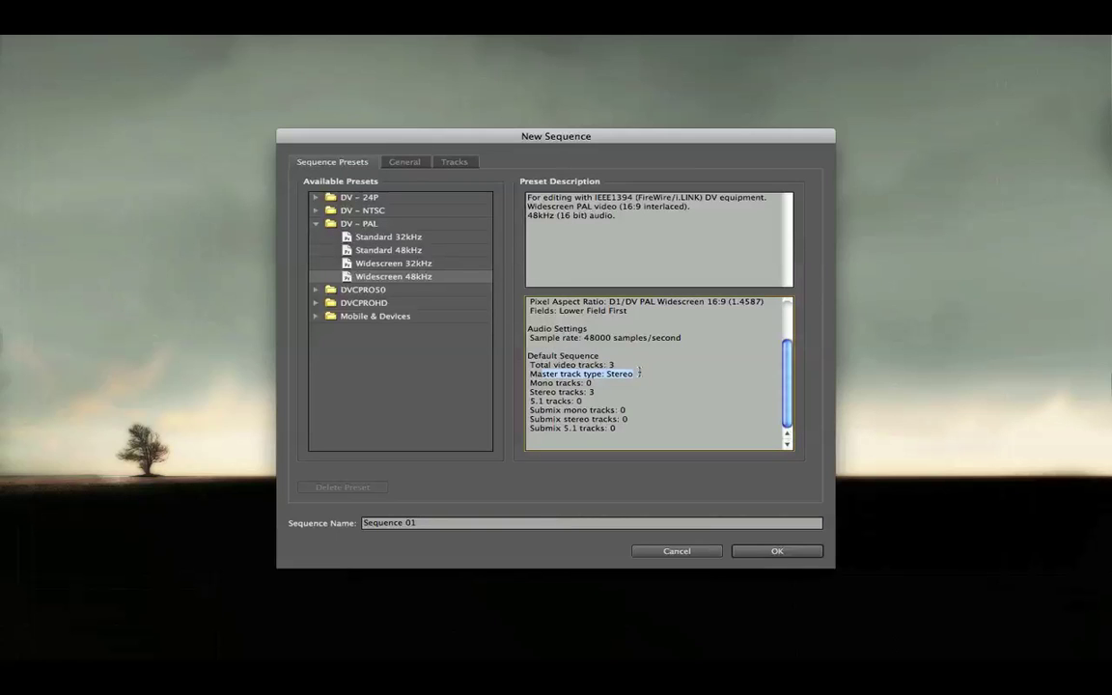
pyautogui.click(455, 162)
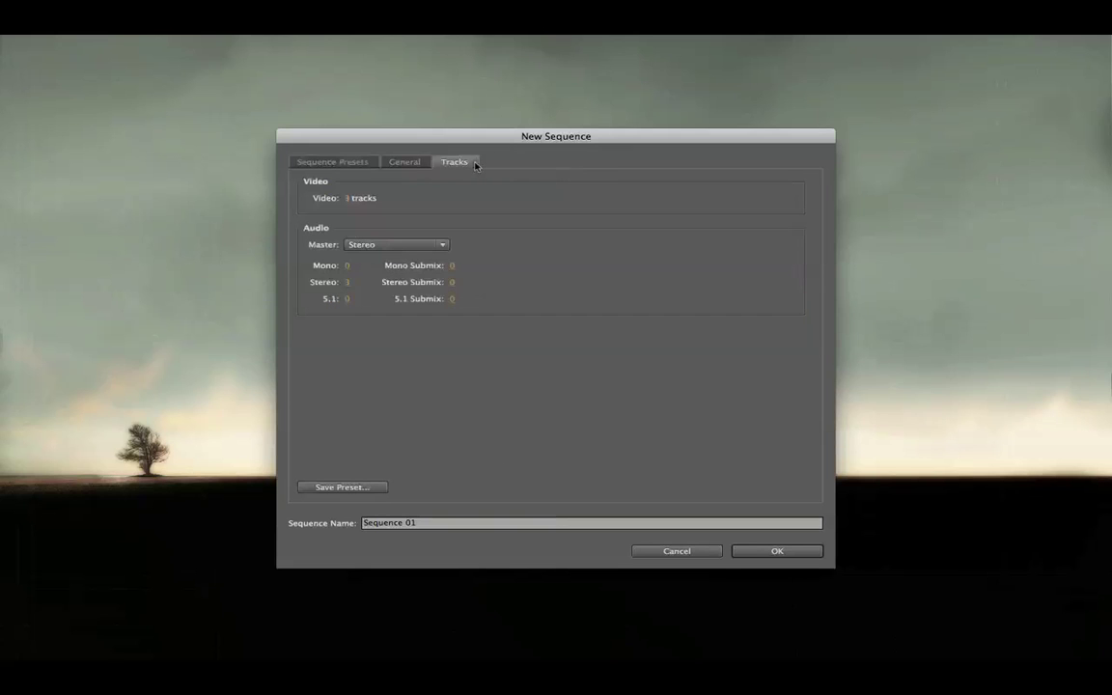
pyautogui.click(396, 244)
pyautogui.click(390, 255)
pyautogui.click(372, 244)
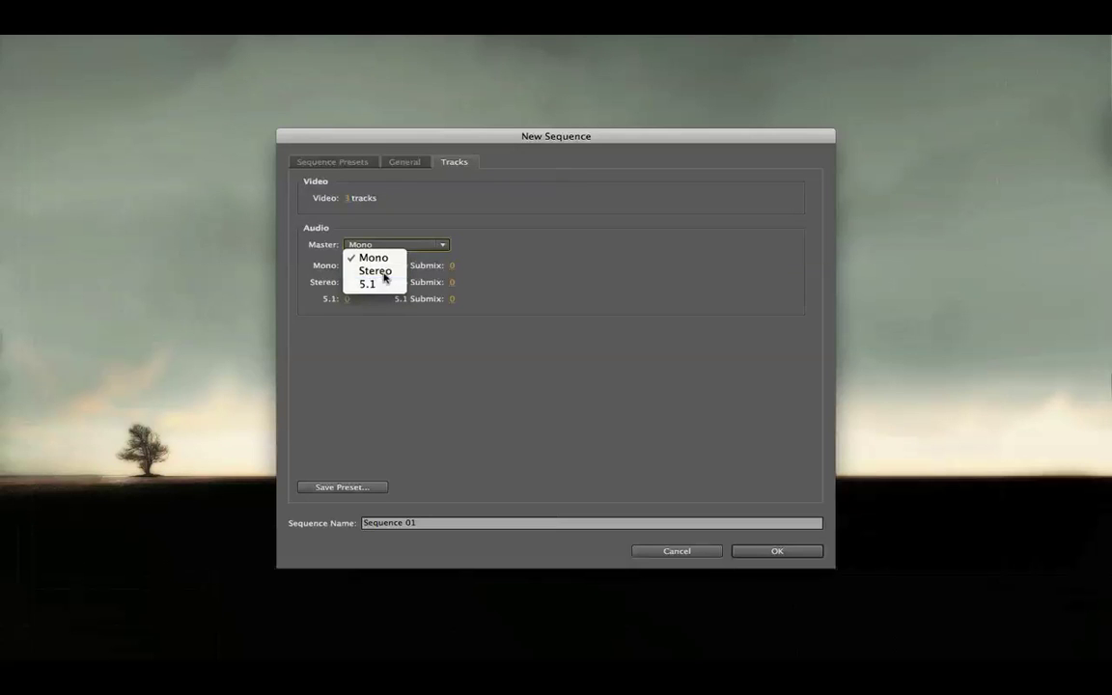
pyautogui.click(377, 271)
pyautogui.click(301, 162)
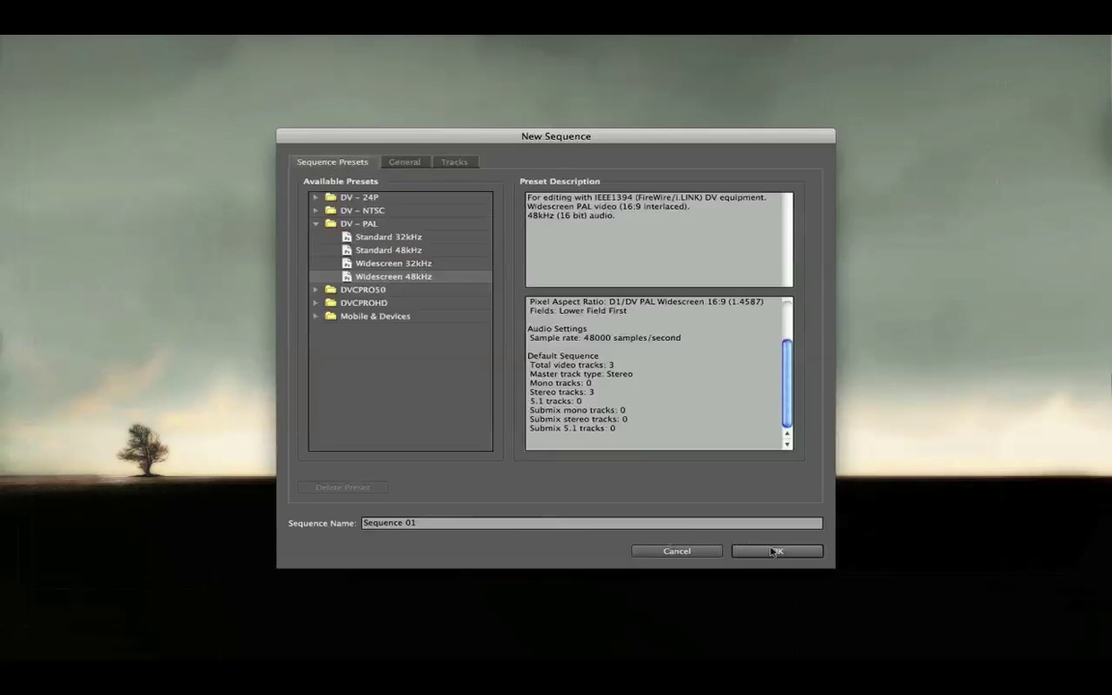
pyautogui.press('Return')
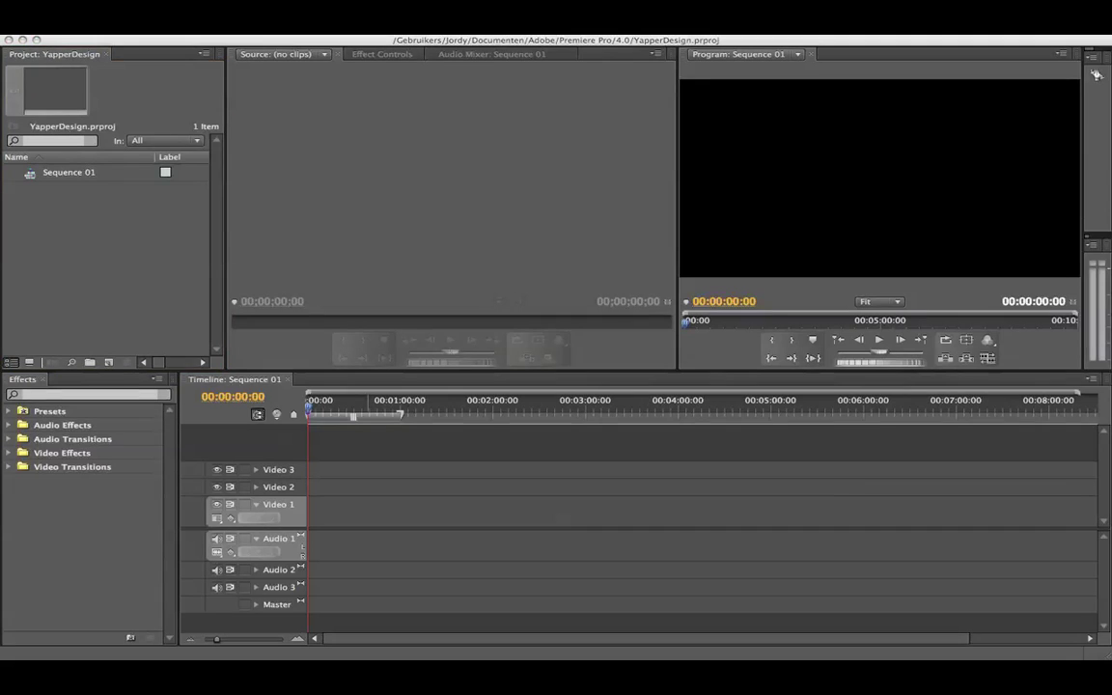
# Import scene 3a and orkaan rita.mov into the Project panel and select scene 3a
pyautogui.moveTo(509, 105); pyautogui.dragTo(144, 229)
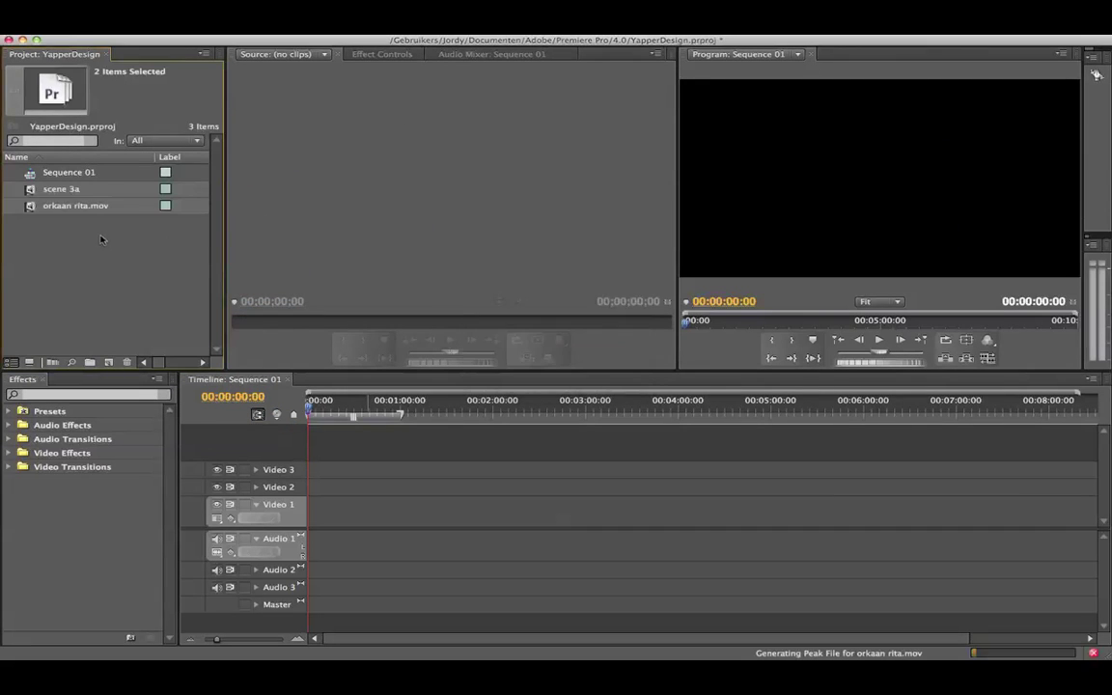
pyautogui.click(44, 233)
pyautogui.click(55, 191)
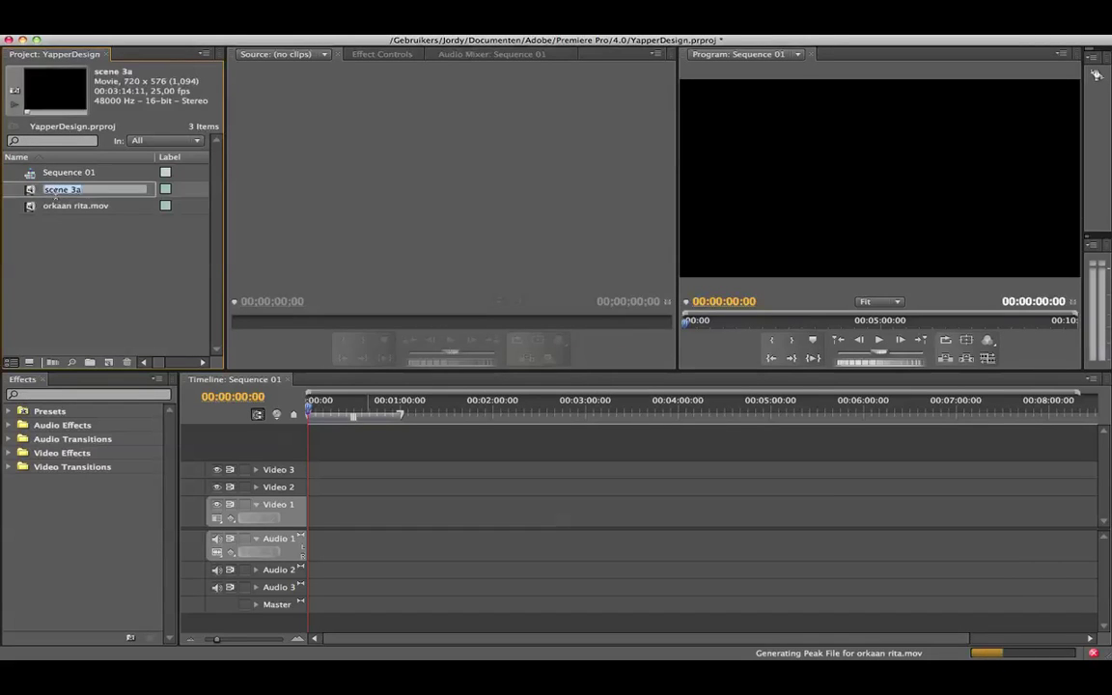
pyautogui.click(51, 214)
pyautogui.click(30, 190)
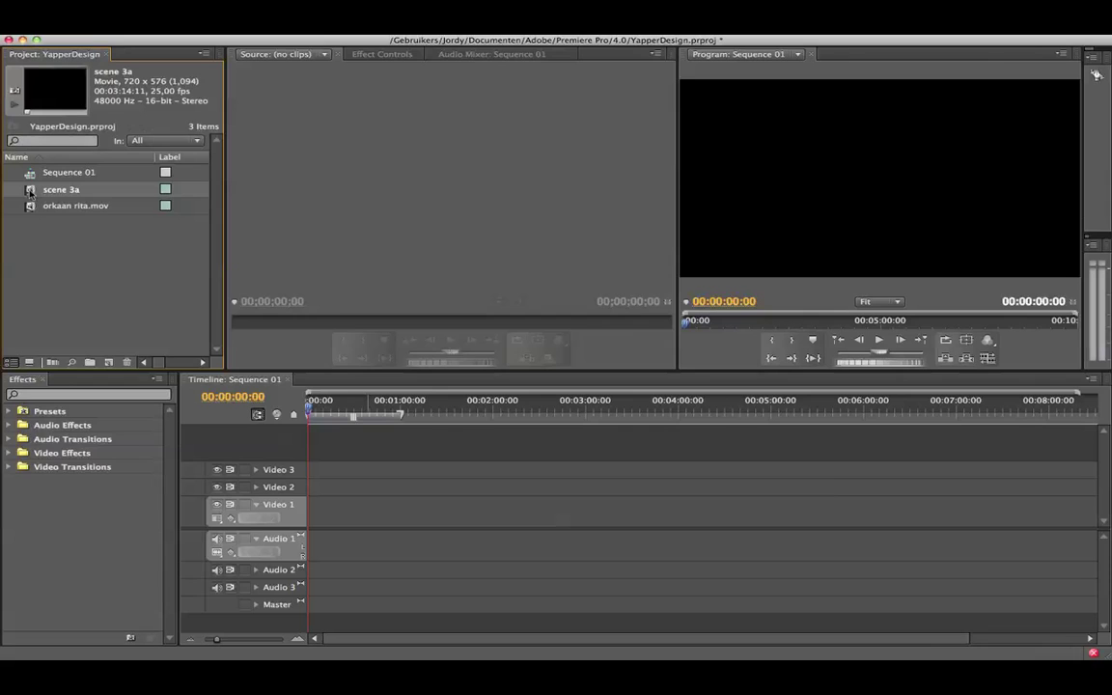
# Load scene 3a in the Source monitor and scrub back to the shot outside the house
pyautogui.doubleClick(30, 190)
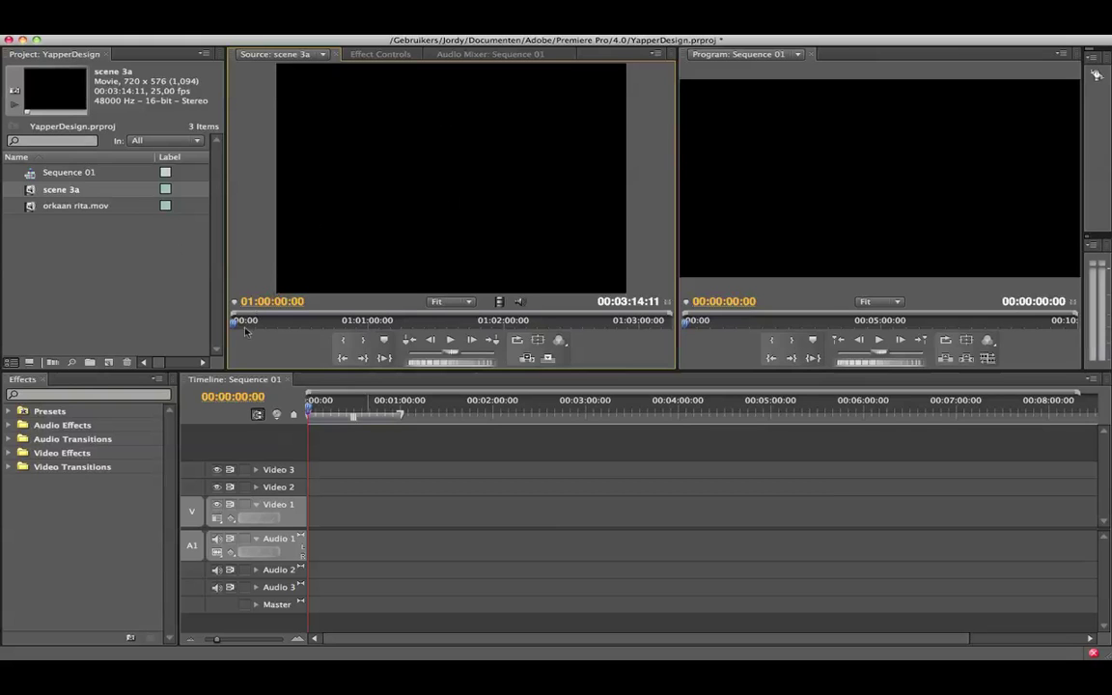
pyautogui.click(301, 322)
pyautogui.moveTo(319, 332); pyautogui.dragTo(474, 323)
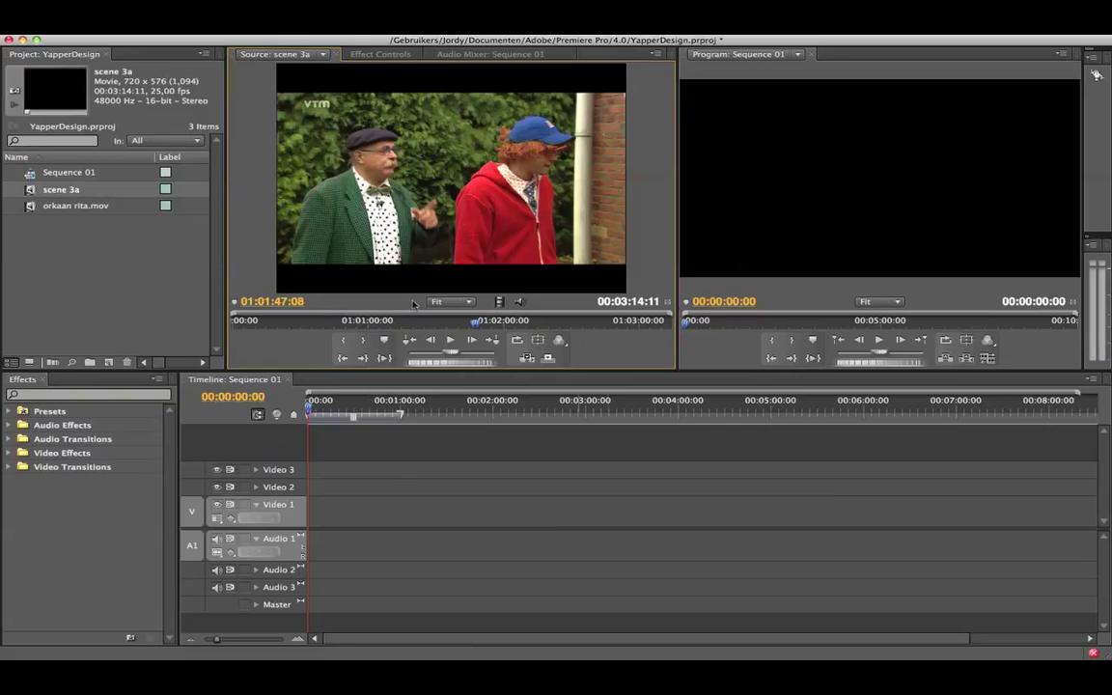
pyautogui.moveTo(364, 320); pyautogui.dragTo(374, 323)
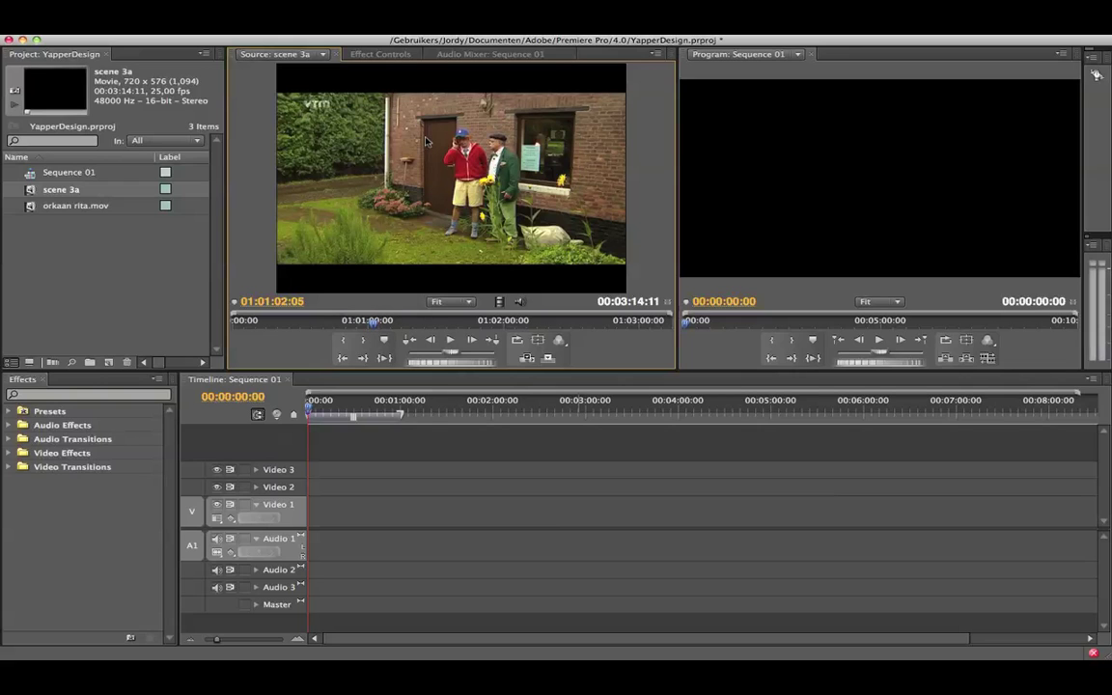
pyautogui.click(46, 190)
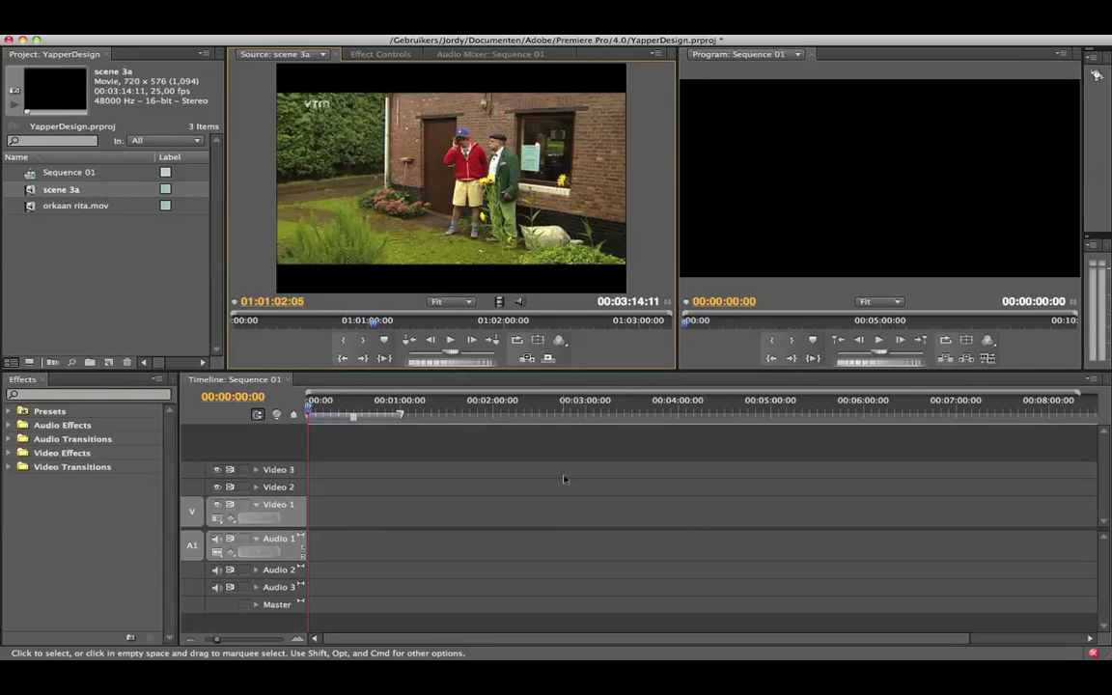
pyautogui.click(359, 319)
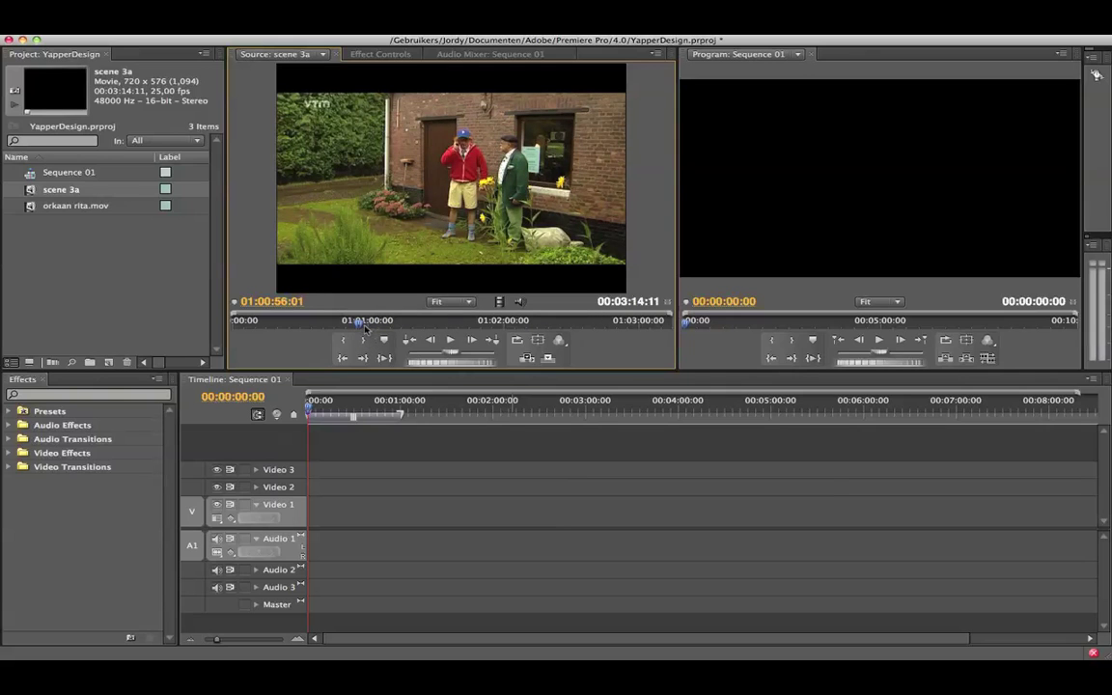
pyautogui.moveTo(359, 321); pyautogui.dragTo(343, 323)
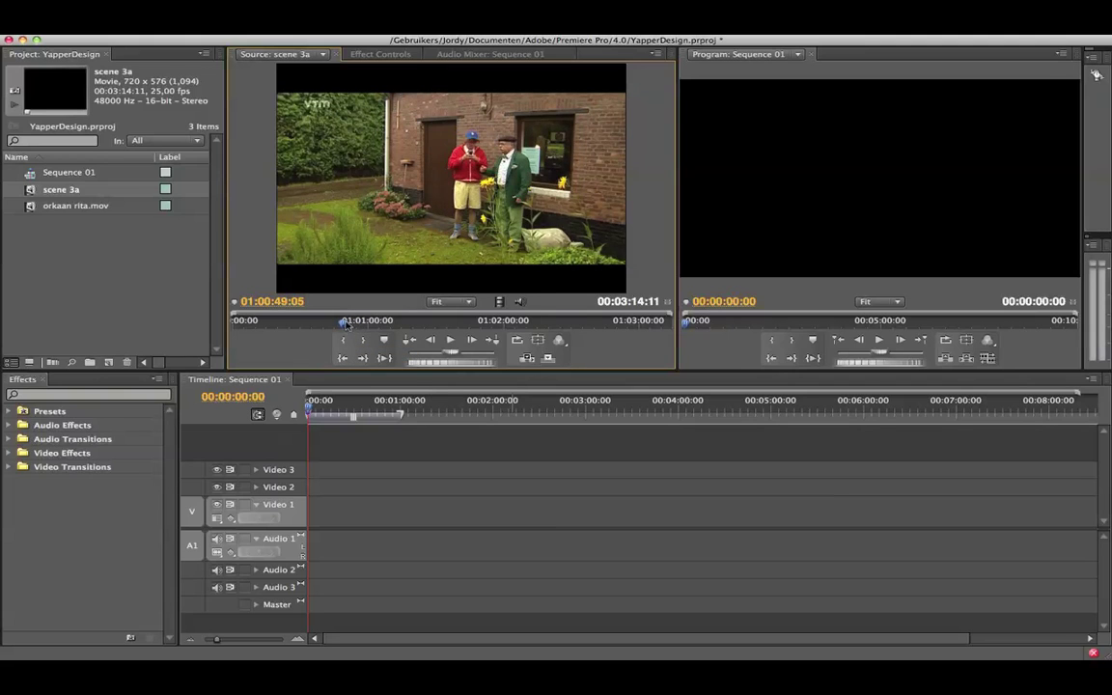
# Mark the In point at 01:00:48:22 and an Out point 00:00:23:07 later
pyautogui.click(340, 355)
pyautogui.click(343, 340)
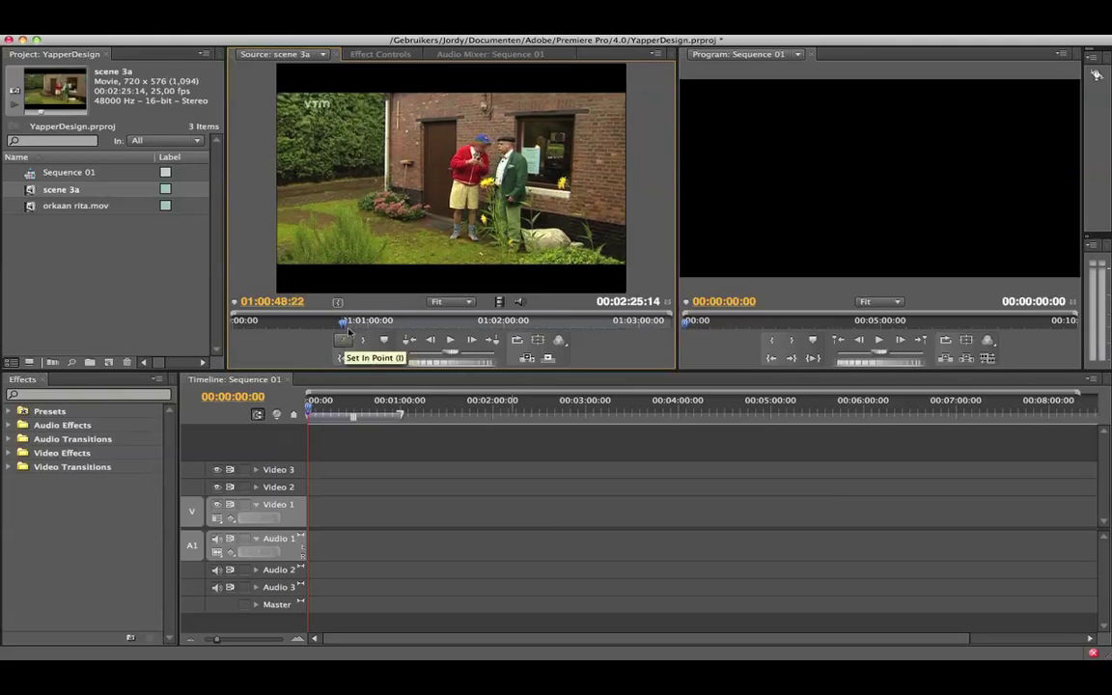
pyautogui.moveTo(344, 322); pyautogui.dragTo(396, 324)
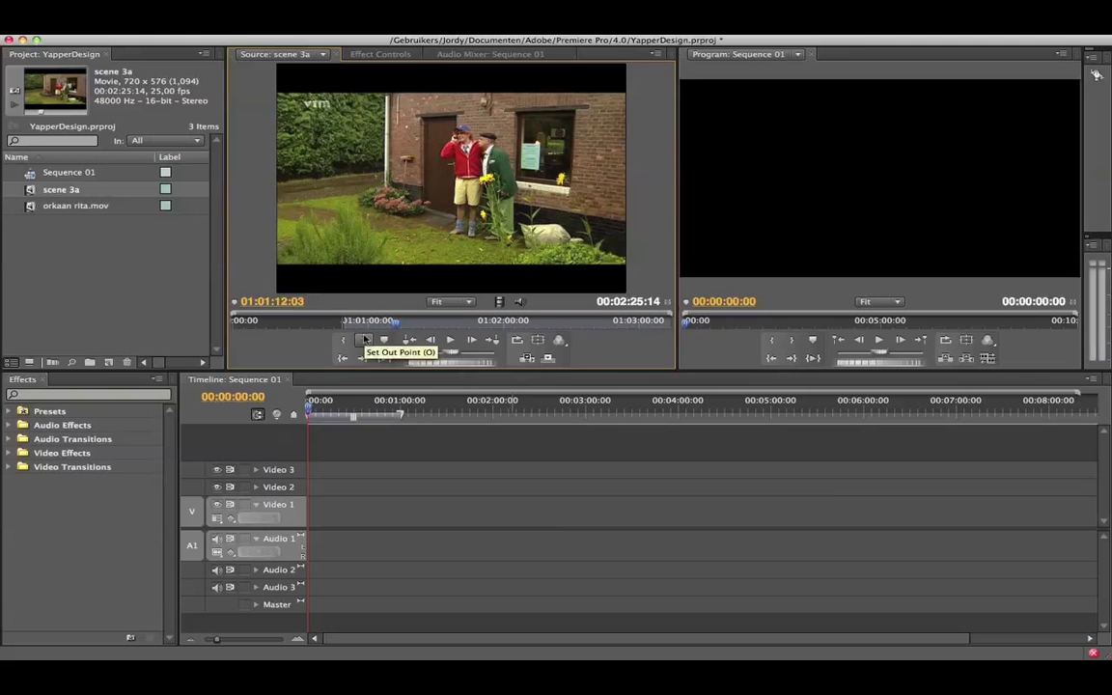
pyautogui.click(365, 340)
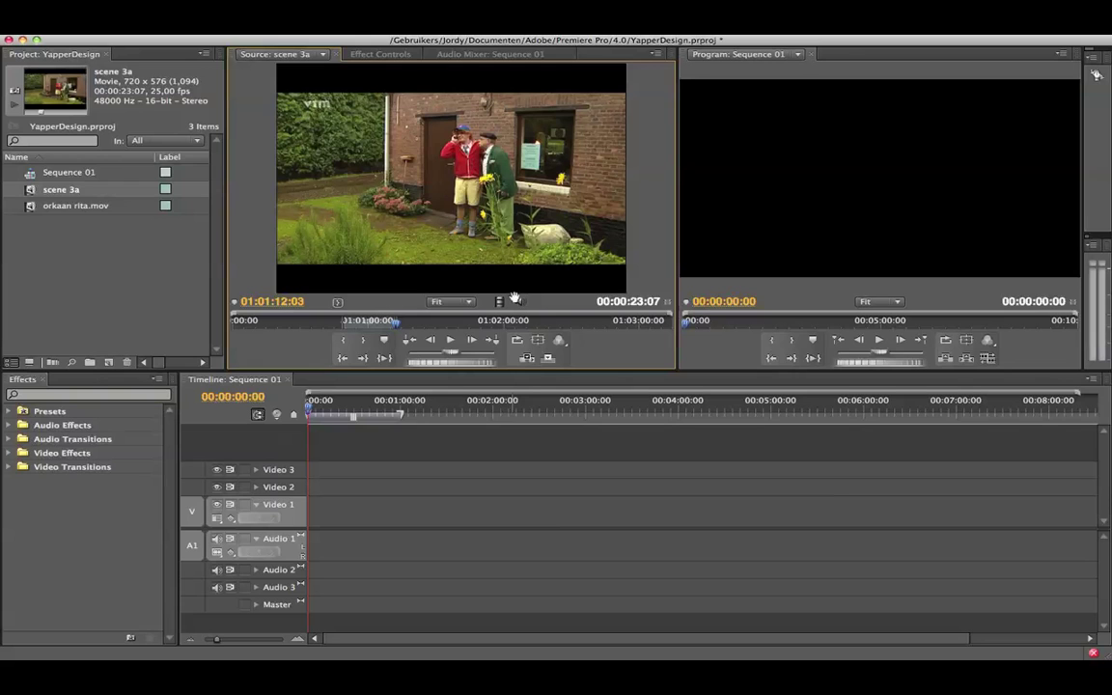
# Try and undo audio-only and video-only drags, then place scene 3a on Video 1 and Audio 1
pyautogui.moveTo(521, 304); pyautogui.dragTo(299, 551)
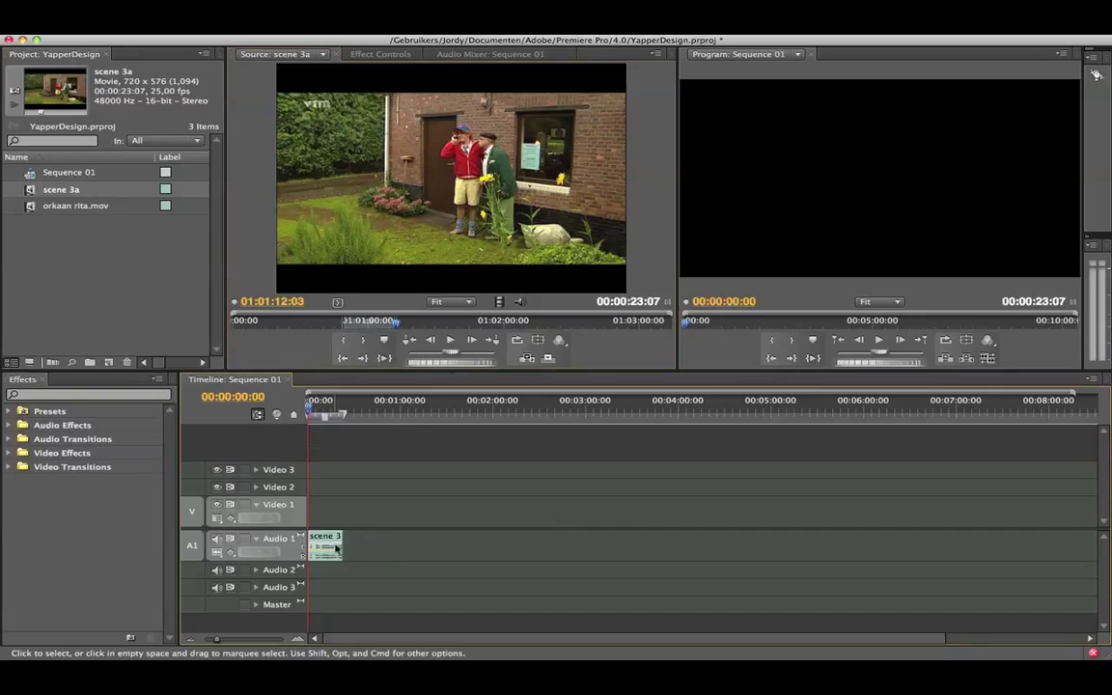
pyautogui.press('super+z')
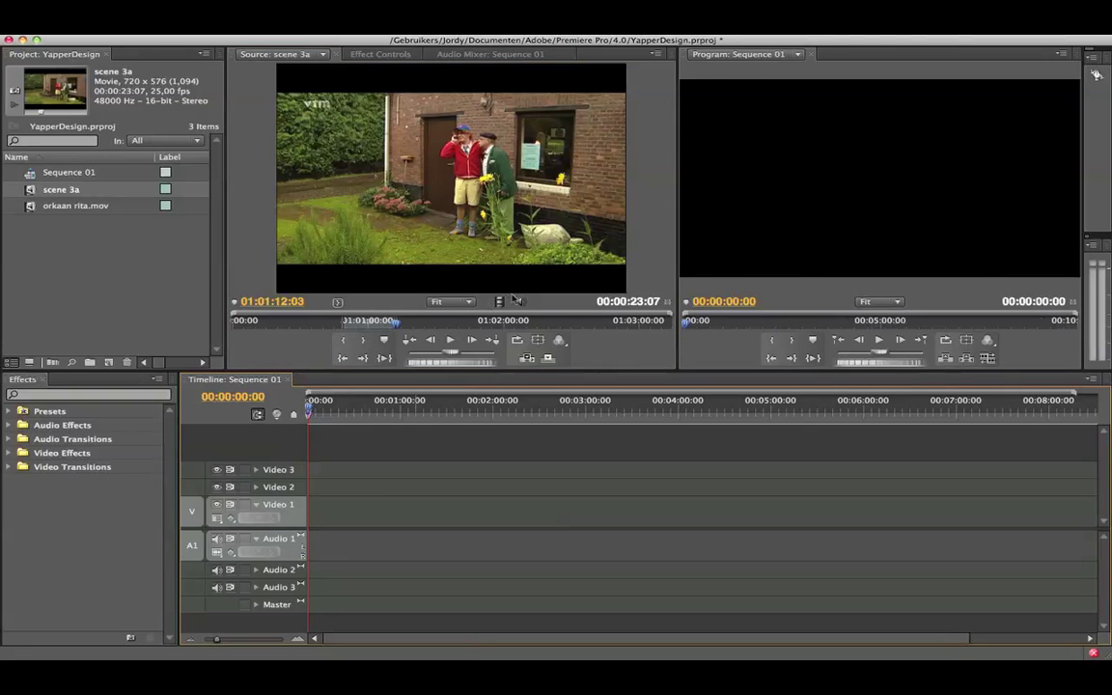
pyautogui.moveTo(501, 305); pyautogui.dragTo(314, 516)
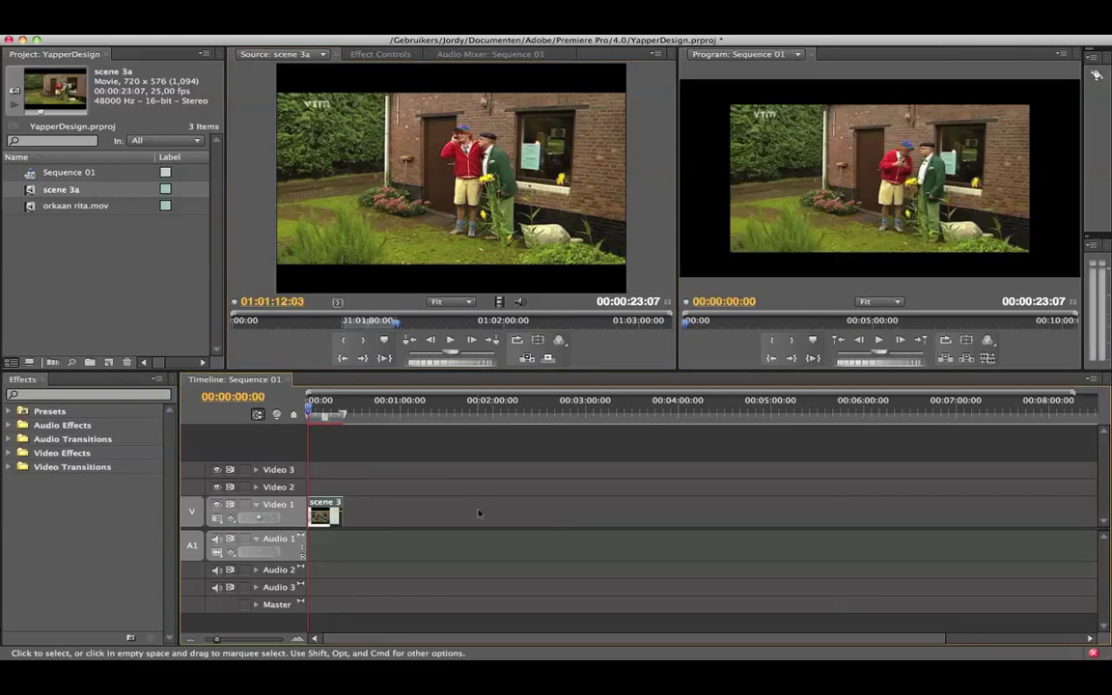
pyautogui.press('super+z')
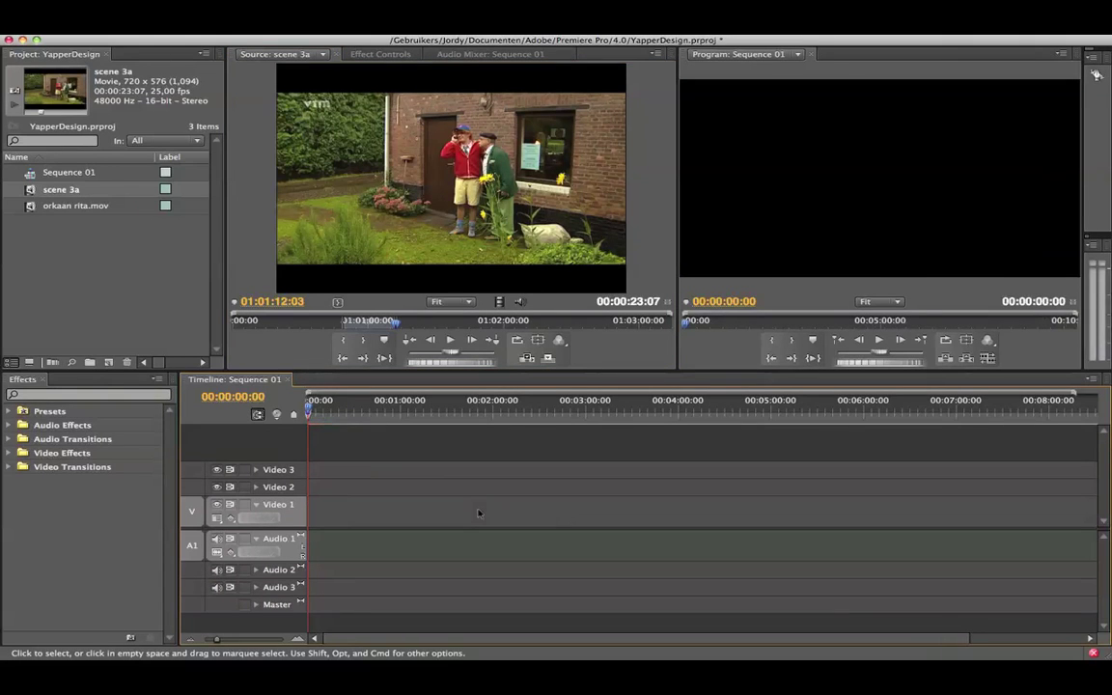
pyautogui.click(422, 179)
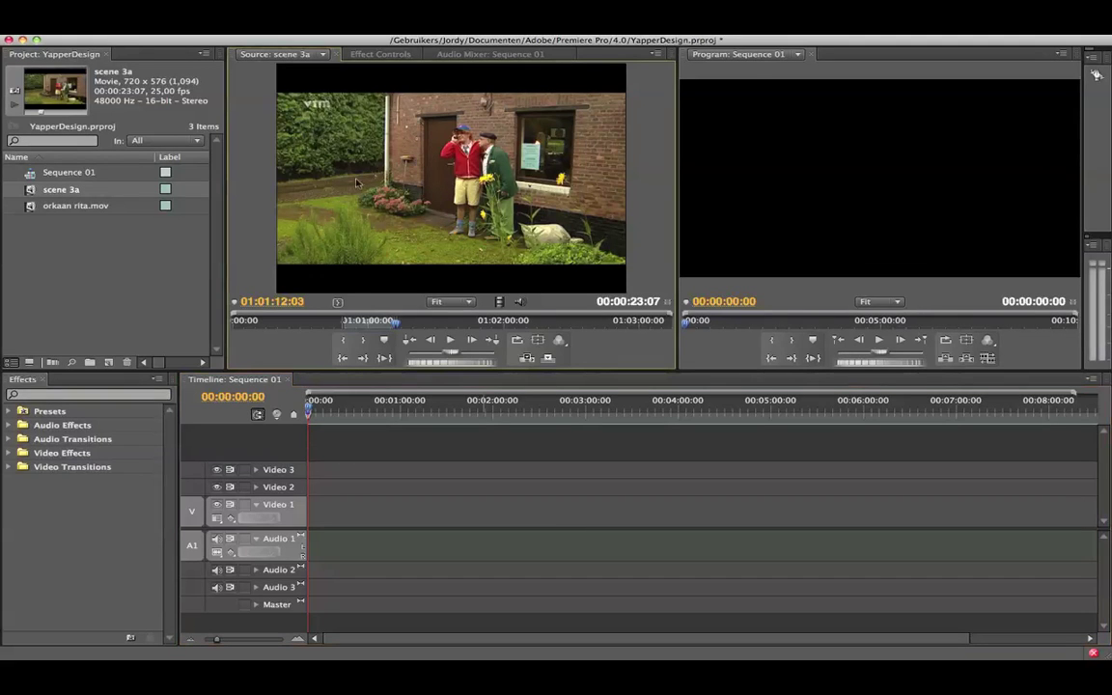
pyautogui.moveTo(422, 180); pyautogui.dragTo(315, 516)
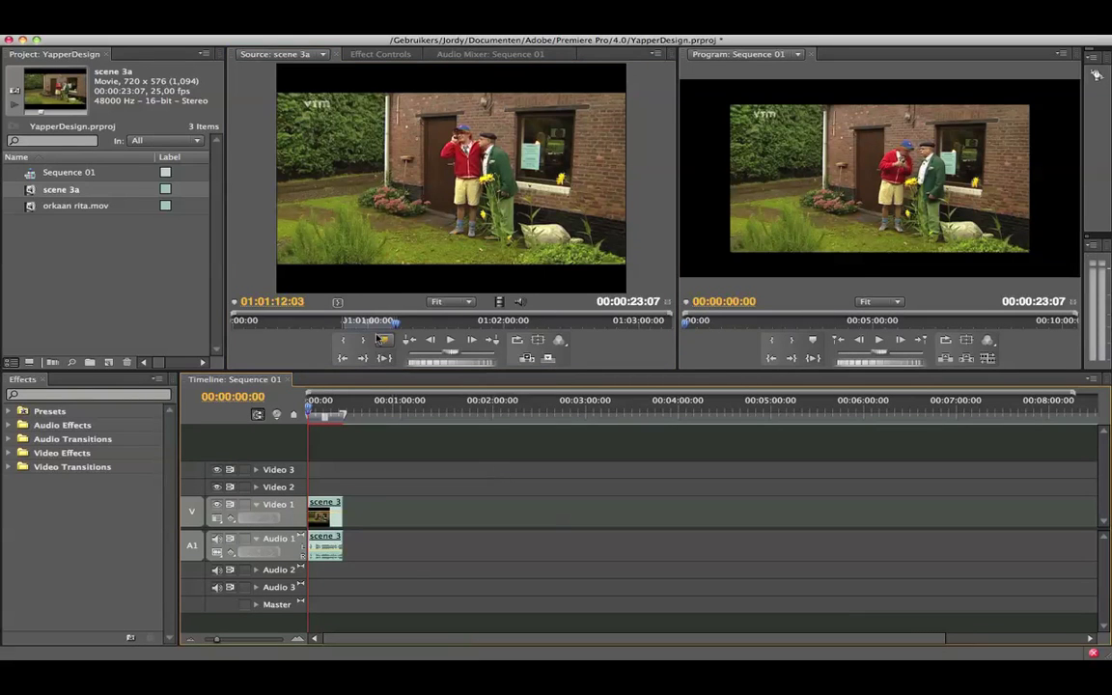
# Mark a second scene 3a section starting at 01:01:29:13 ending at the two men talking, and play it
pyautogui.moveTo(395, 320); pyautogui.dragTo(434, 321)
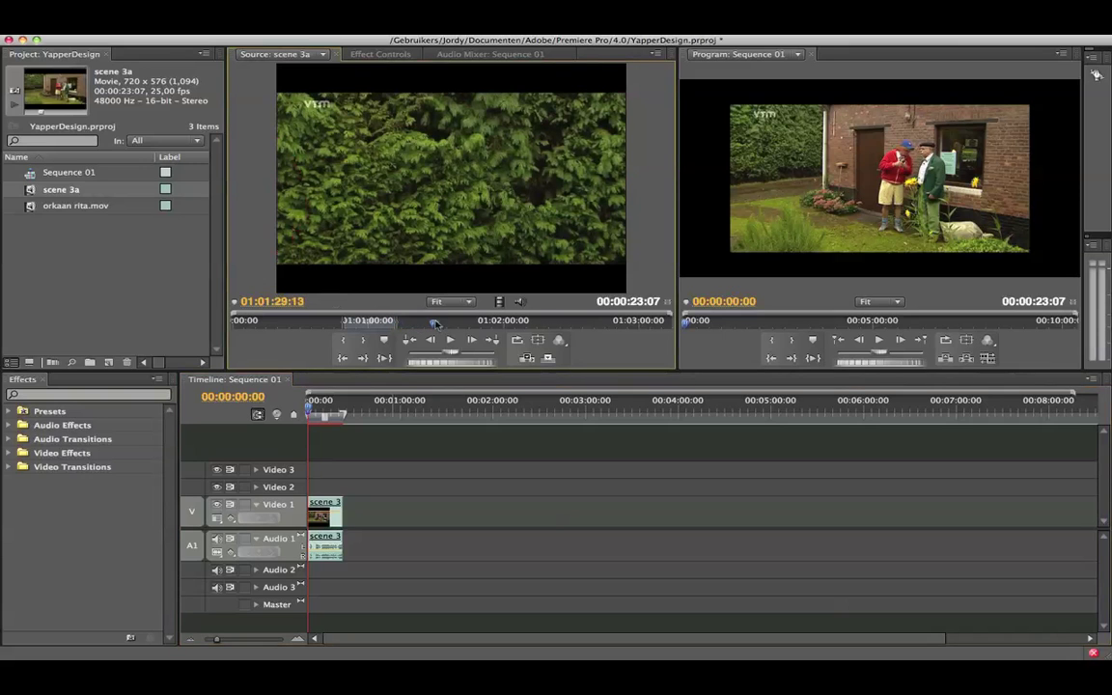
pyautogui.click(348, 340)
pyautogui.moveTo(434, 321); pyautogui.dragTo(466, 322)
pyautogui.click(362, 340)
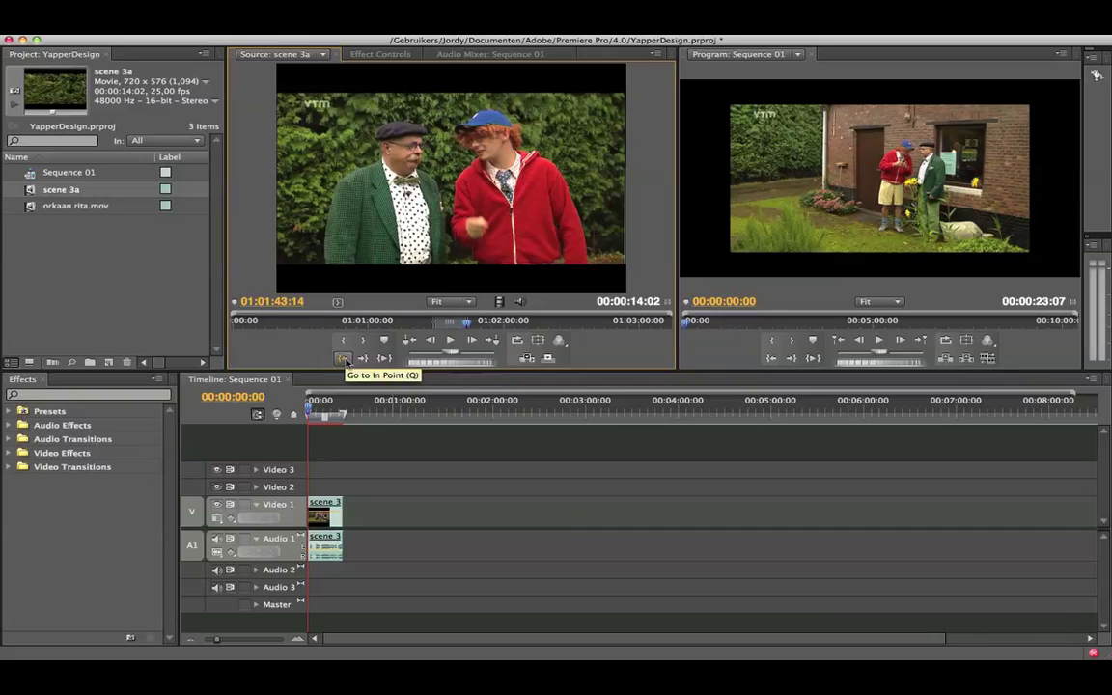
pyautogui.click(342, 358)
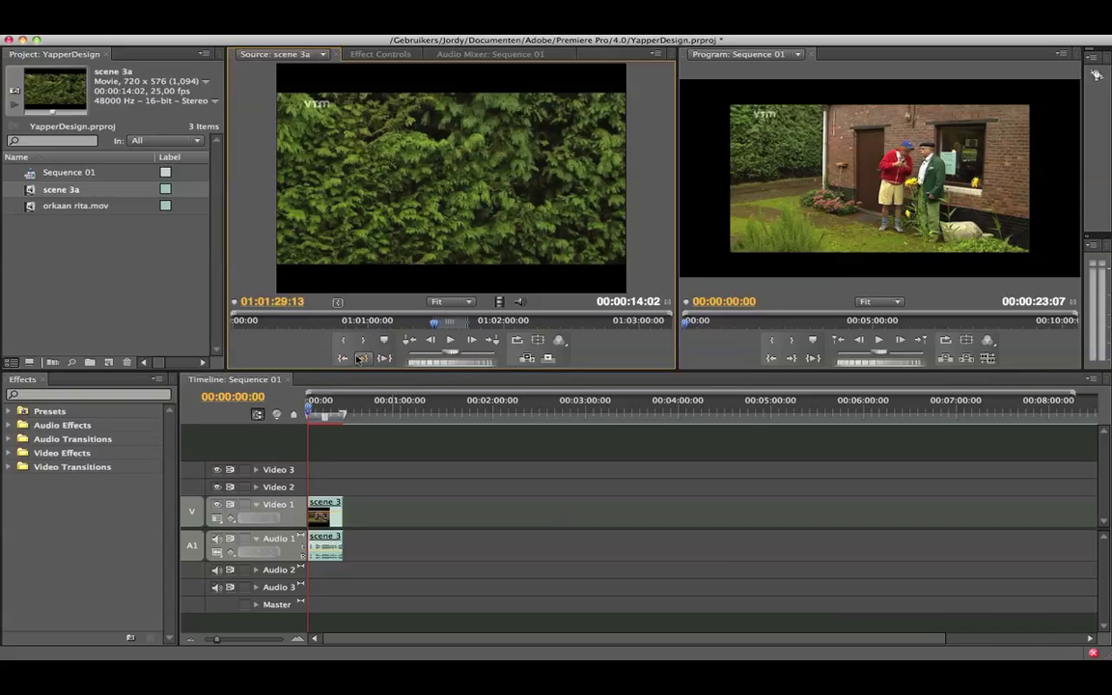
pyautogui.click(359, 358)
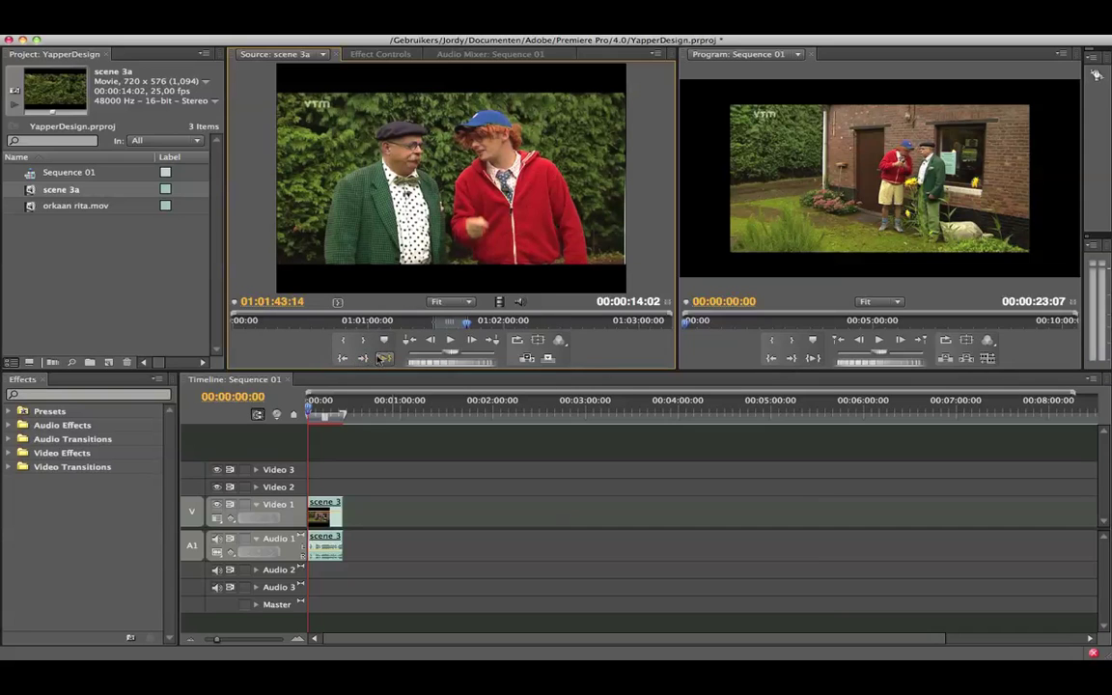
pyautogui.click(383, 358)
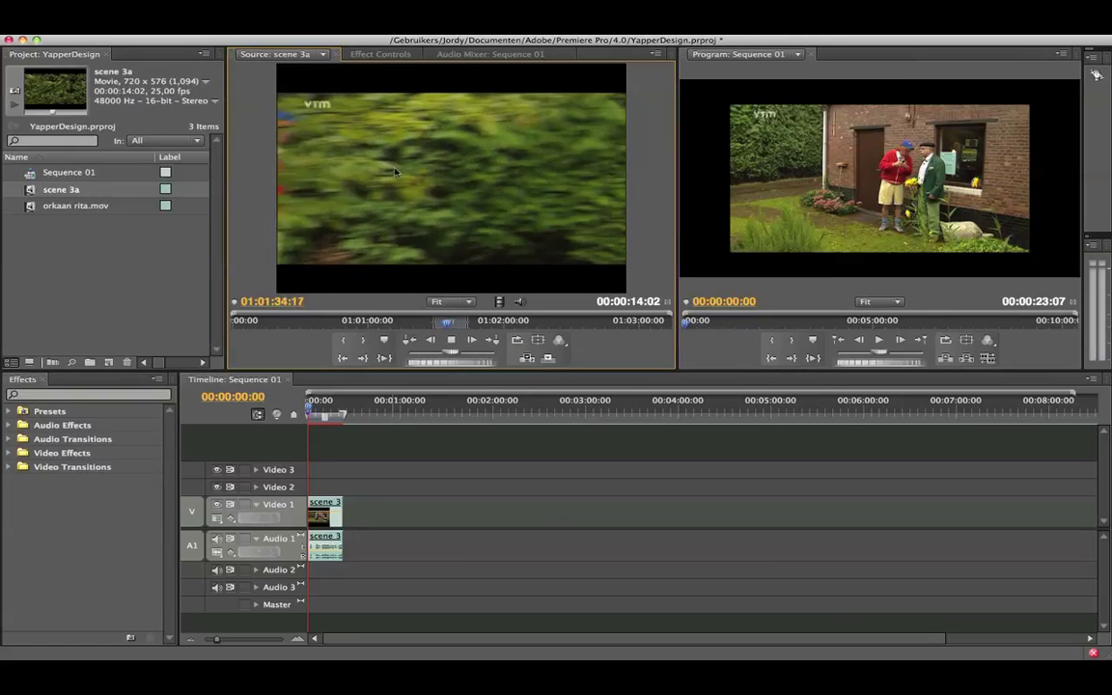
# Add the second section after the first clip and jump the sequence time to 00:00:05:00
pyautogui.moveTo(395, 172); pyautogui.dragTo(346, 504)
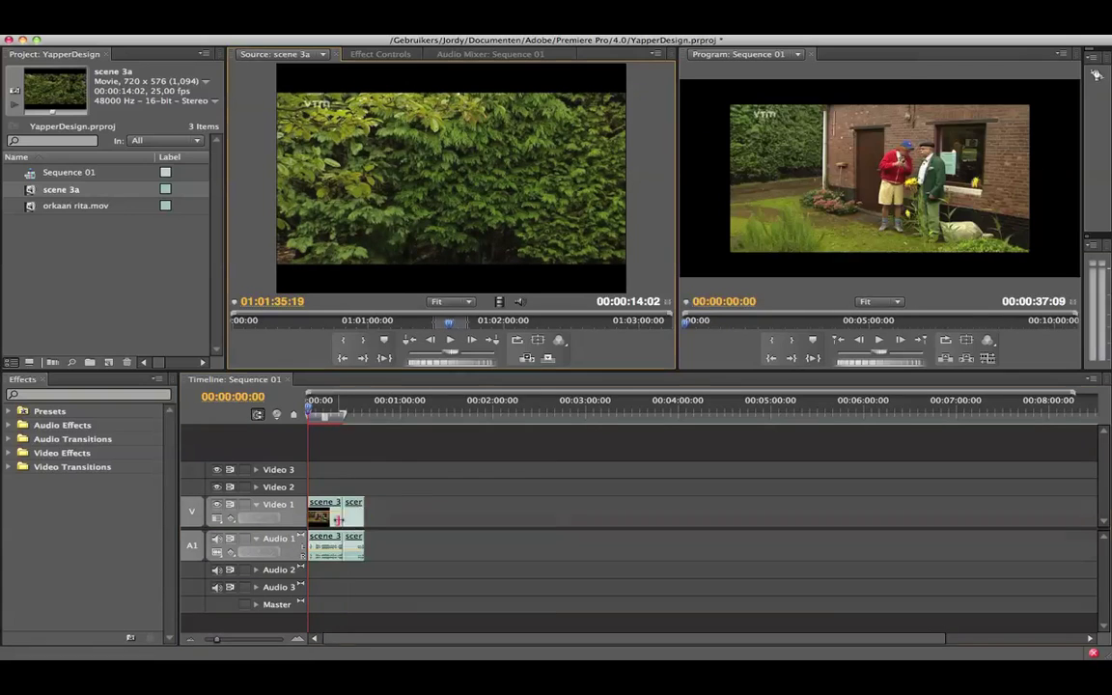
pyautogui.moveTo(344, 415)
pyautogui.mouseDown()
pyautogui.moveTo(330, 413)
pyautogui.moveTo(356, 413)
pyautogui.mouseUp()
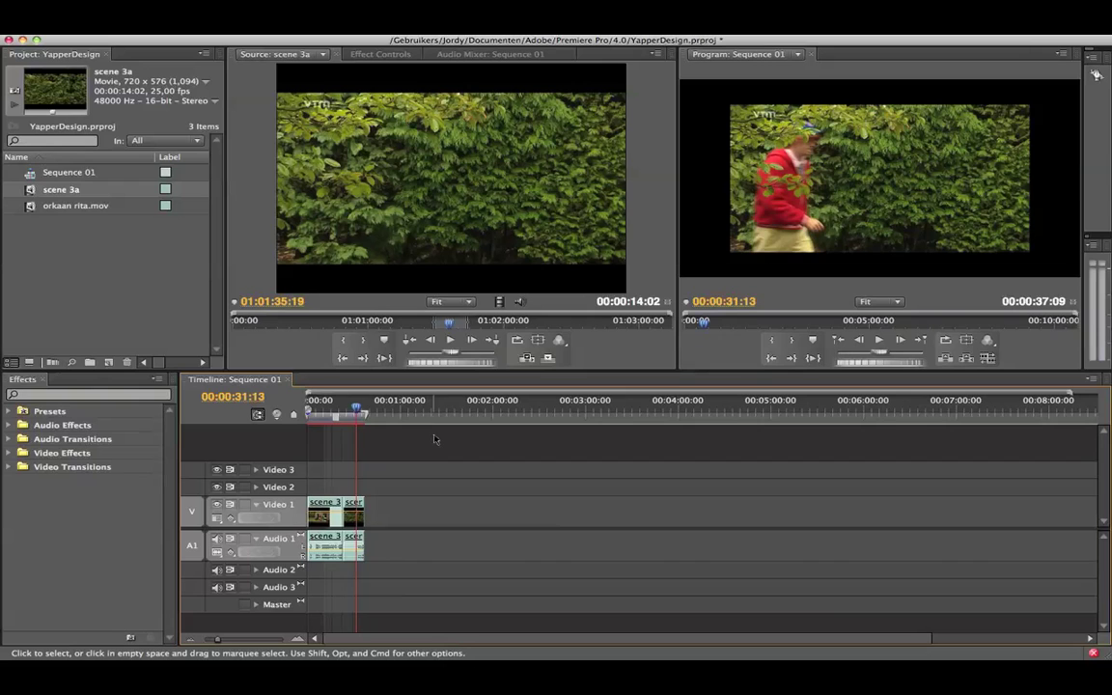
pyautogui.write('500')
pyautogui.press('Return')
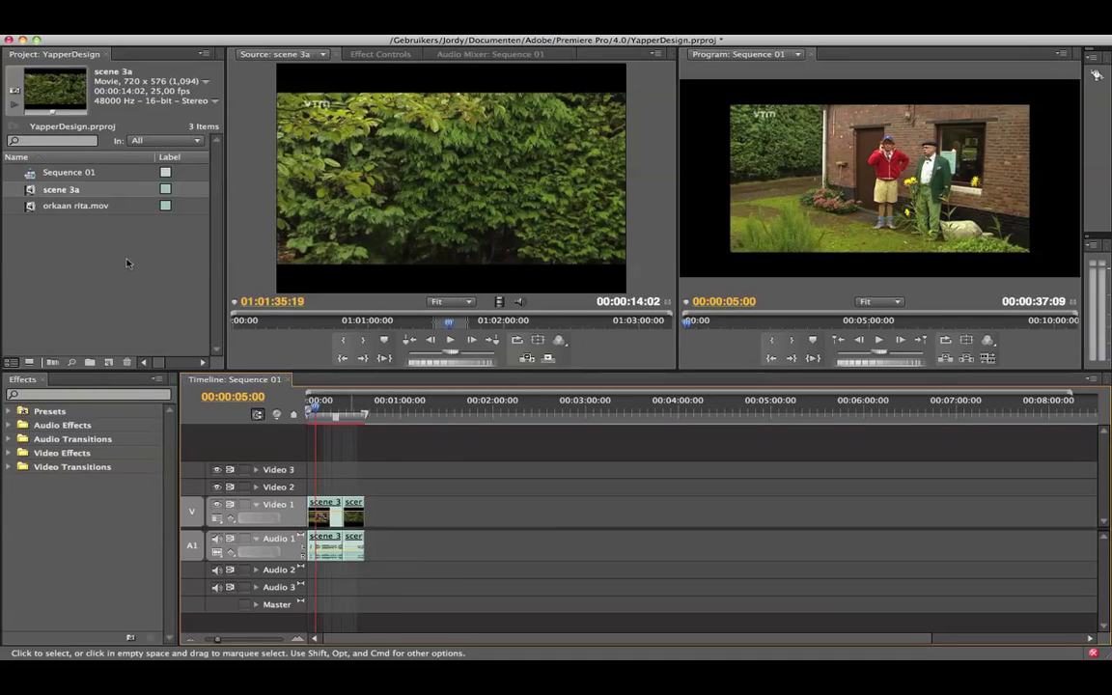
pyautogui.click(23, 212)
# Load orkaan rita.mov in the Source monitor and mark the flooded-houses stretch ending at 03:27:08
pyautogui.click(29, 205)
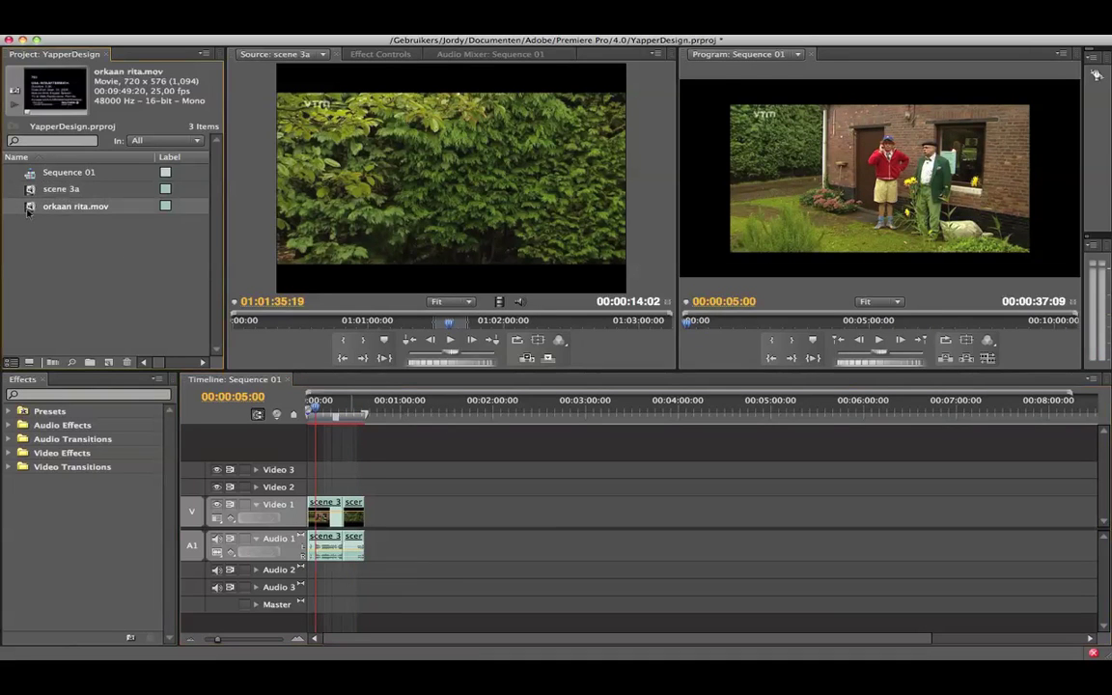
pyautogui.doubleClick(29, 205)
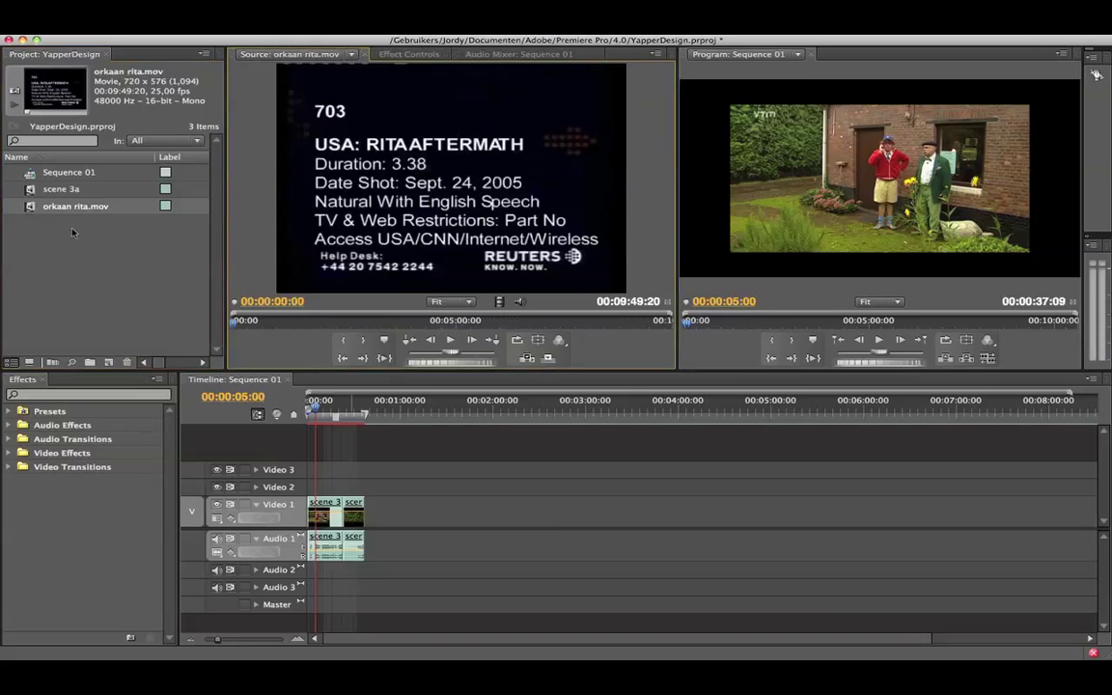
pyautogui.click(291, 324)
pyautogui.moveTo(291, 325); pyautogui.dragTo(307, 326)
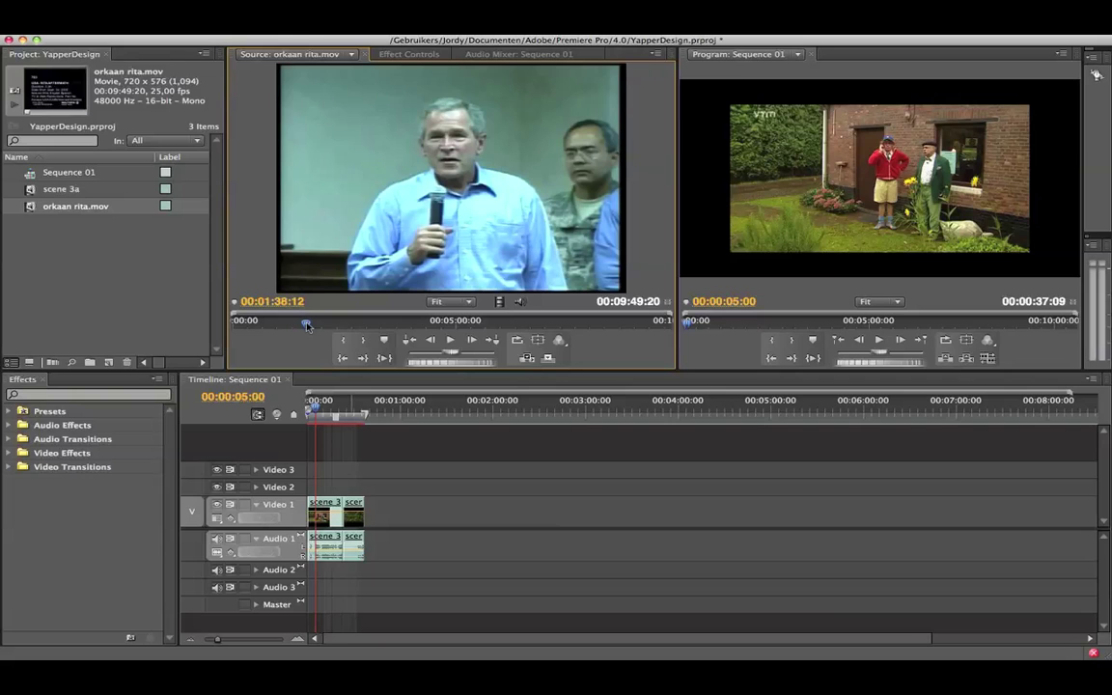
pyautogui.moveTo(307, 326); pyautogui.dragTo(379, 326)
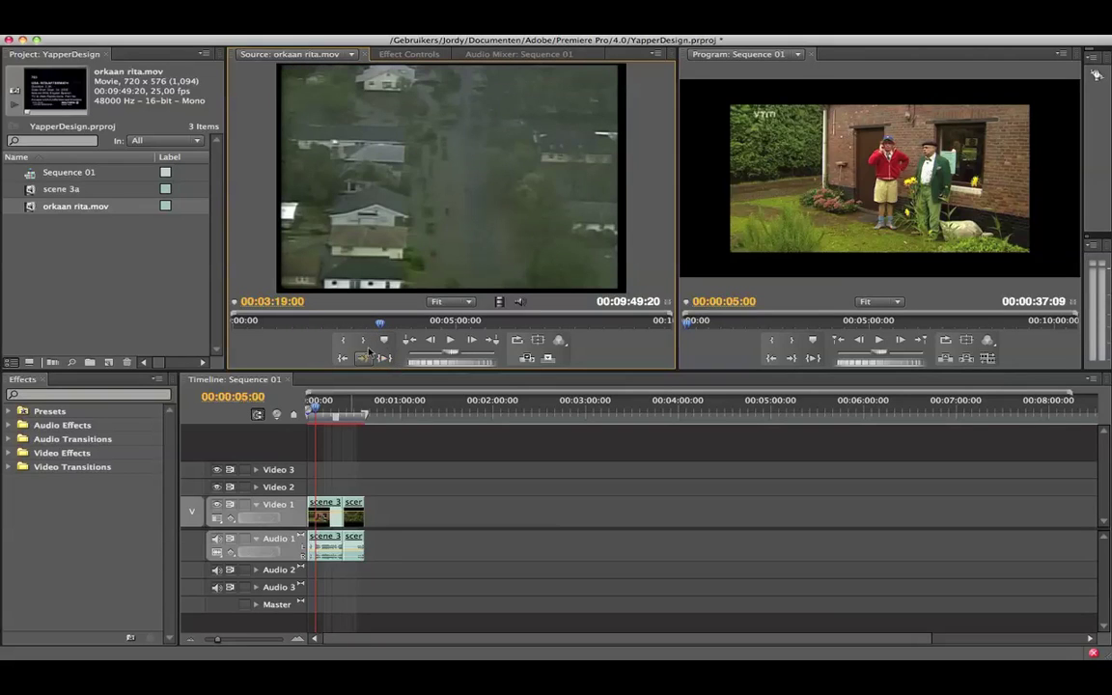
pyautogui.moveTo(379, 324); pyautogui.dragTo(385, 324)
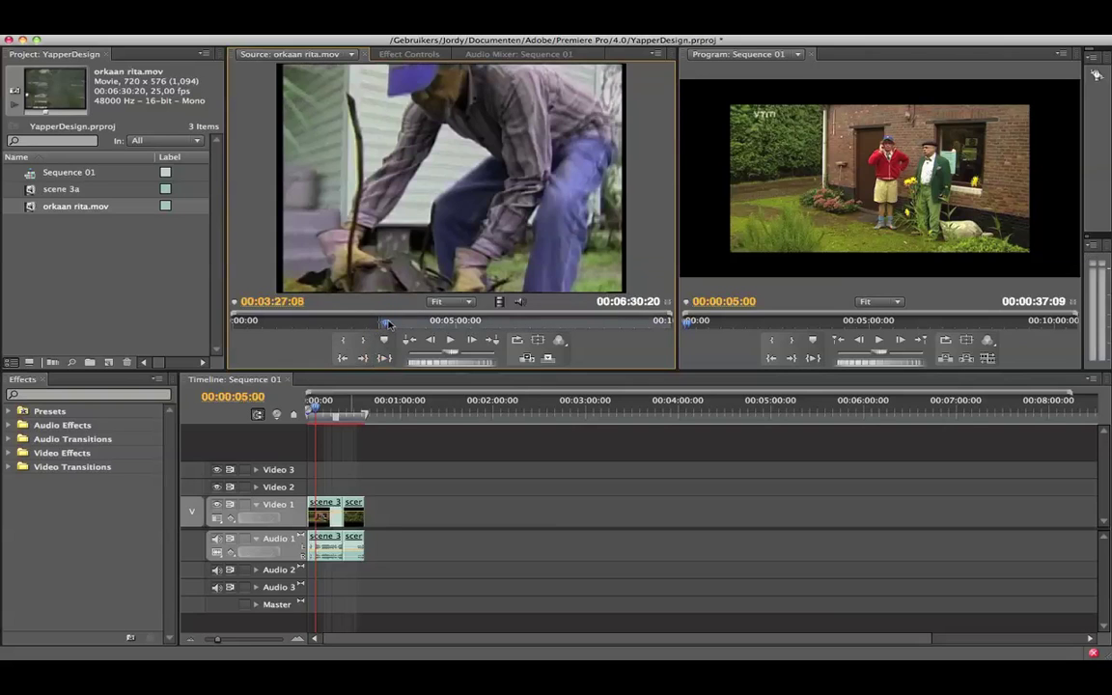
pyautogui.click(364, 340)
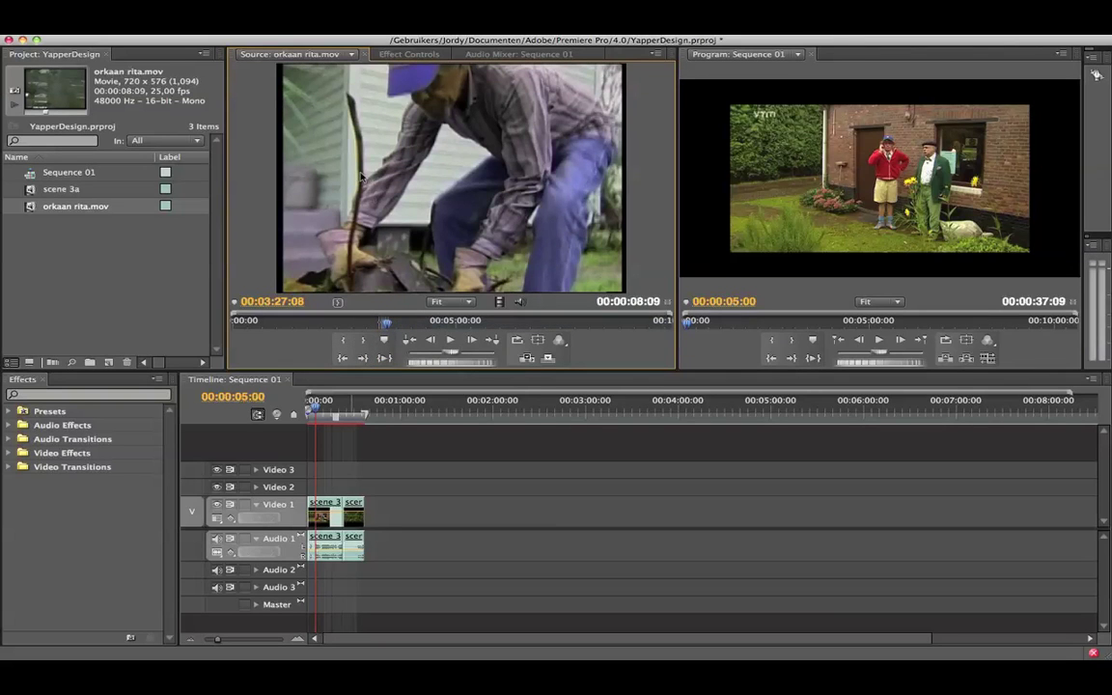
# Add the orkaan rita section after the scene clips, sound on Audio 4, and park at 00:00:12:00
pyautogui.moveTo(439, 420); pyautogui.dragTo(375, 512)
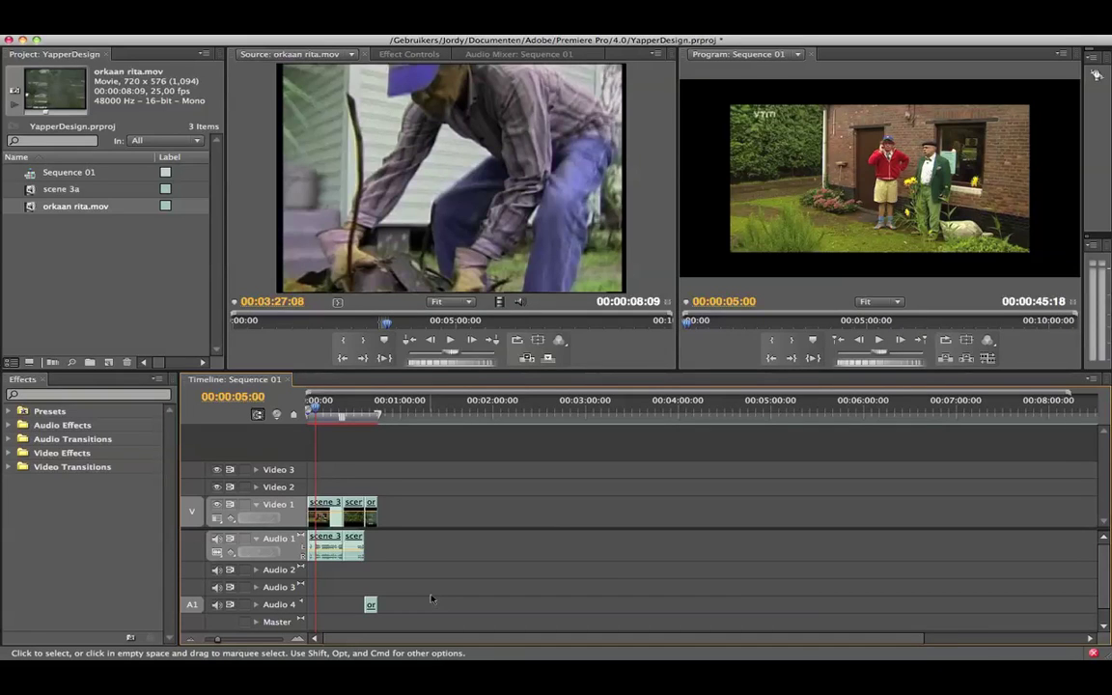
pyautogui.click(371, 605)
pyautogui.click(458, 550)
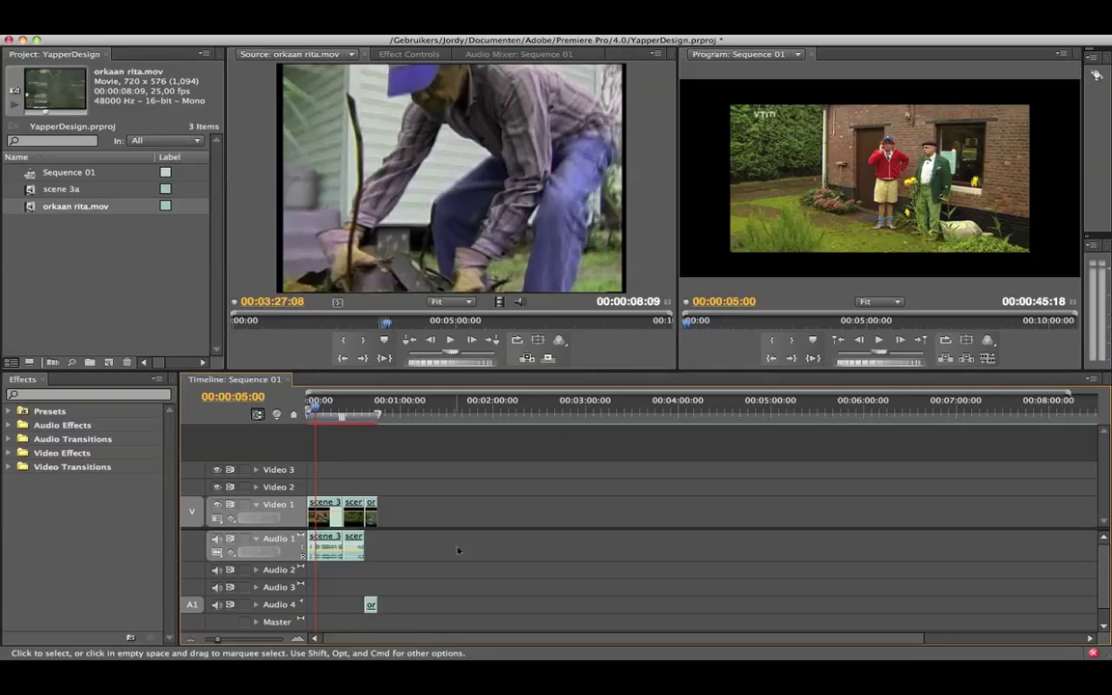
pyautogui.click(370, 605)
pyautogui.click(324, 409)
pyautogui.moveTo(323, 409); pyautogui.dragTo(326, 409)
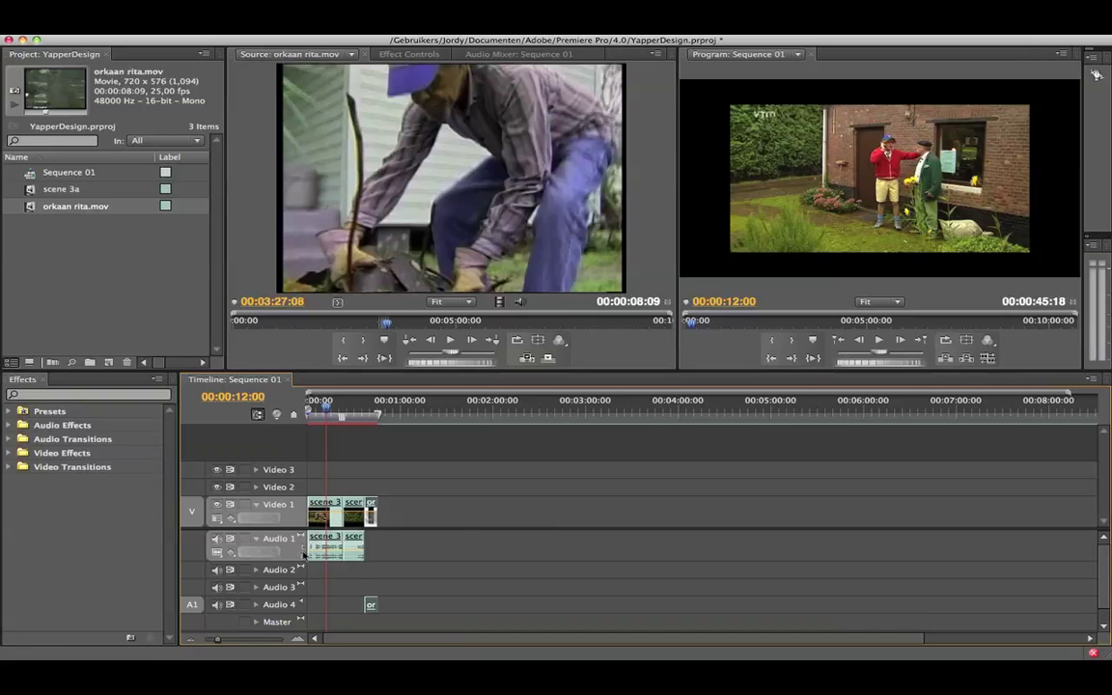
# Delete all empty audio tracks, leaving the orkaan rita sound on Audio 2
pyautogui.click(256, 605)
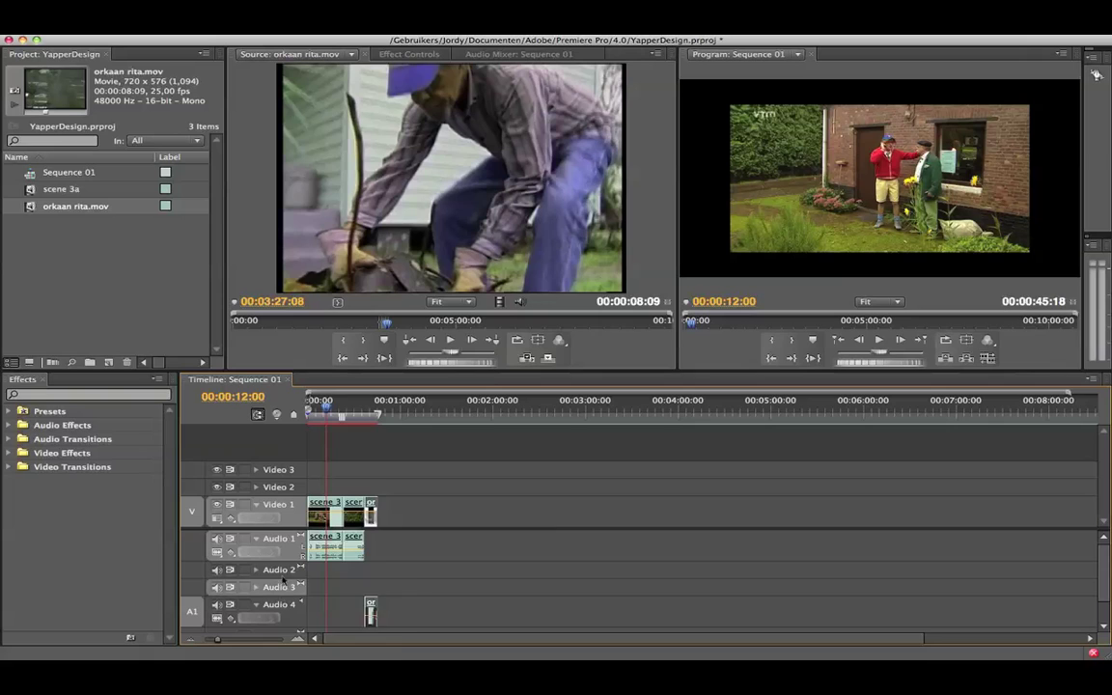
pyautogui.rightClick(282, 588)
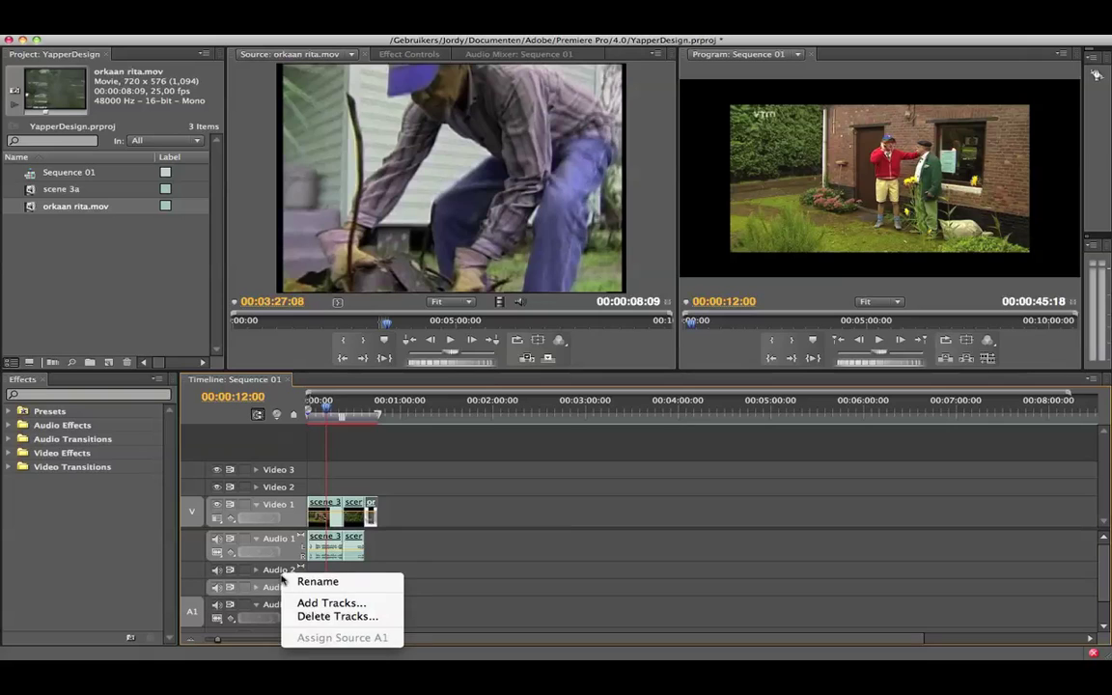
pyautogui.click(375, 615)
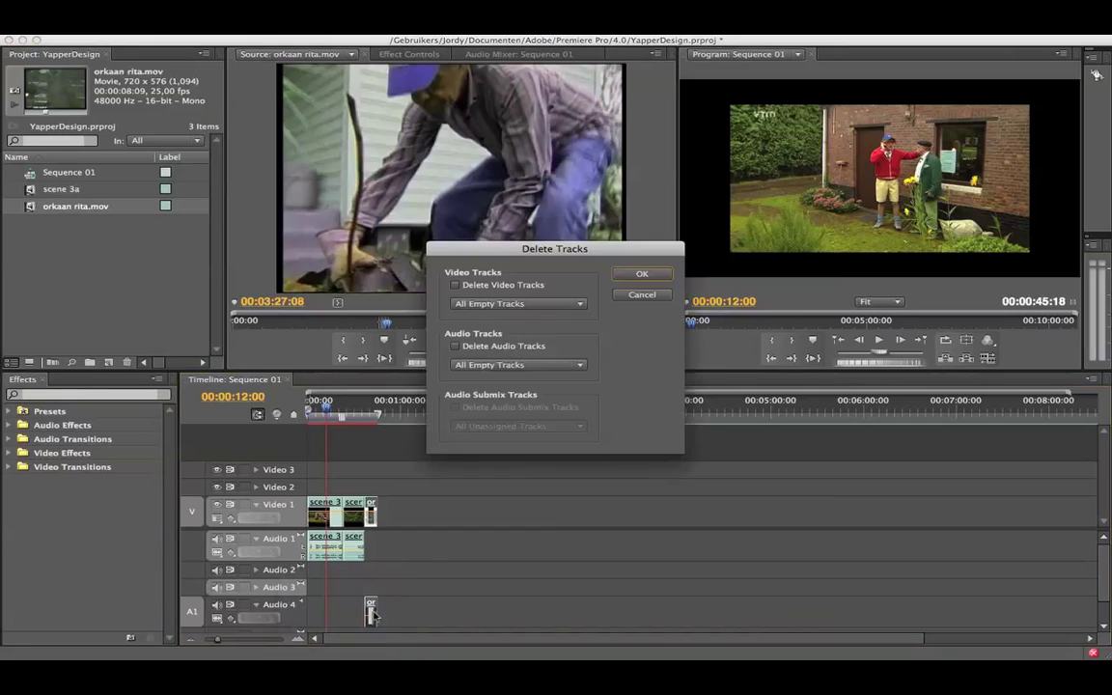
pyautogui.click(454, 345)
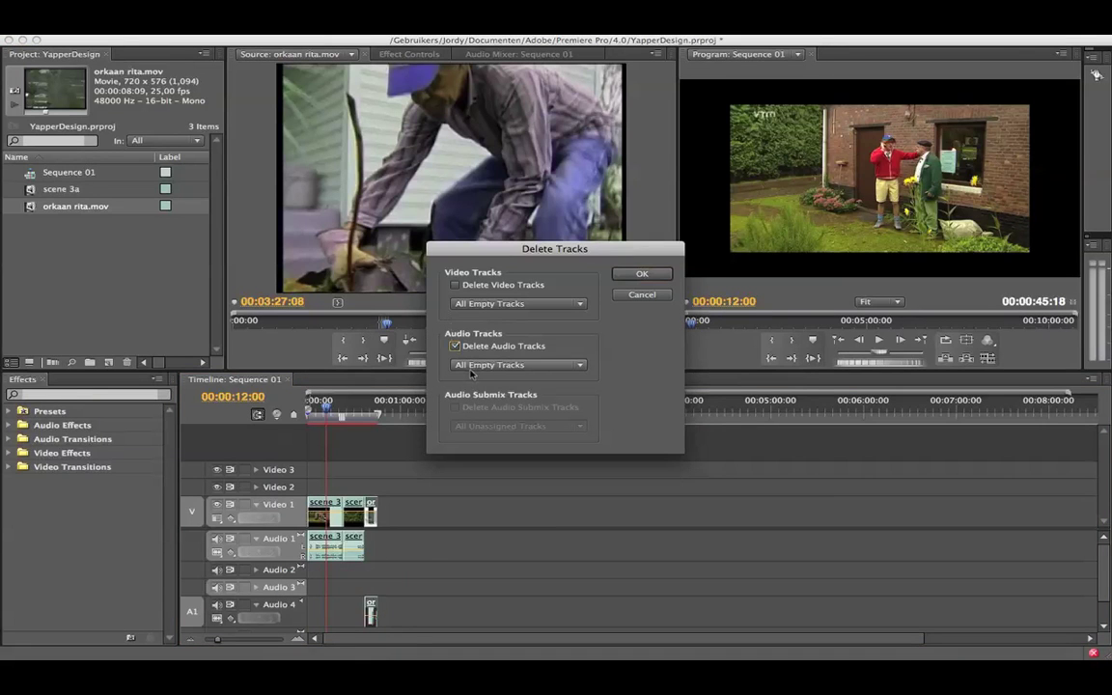
pyautogui.click(642, 275)
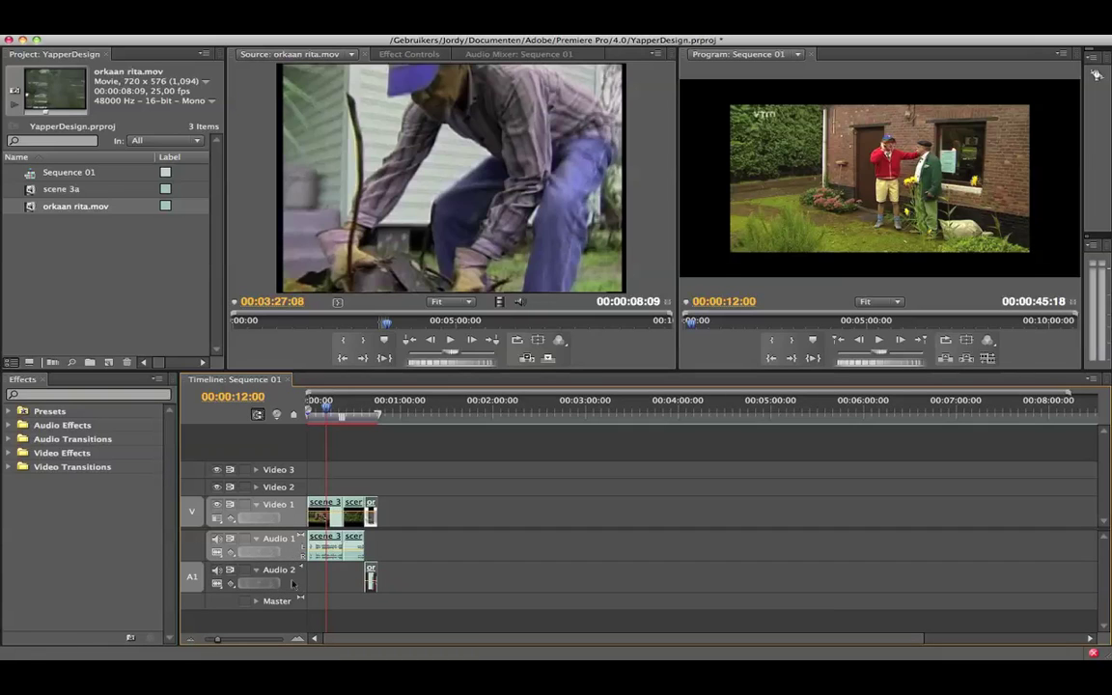
# Delete the orkaan rita clips from the sequence and remove the emptied Audio 2 track
pyautogui.press('Delete')
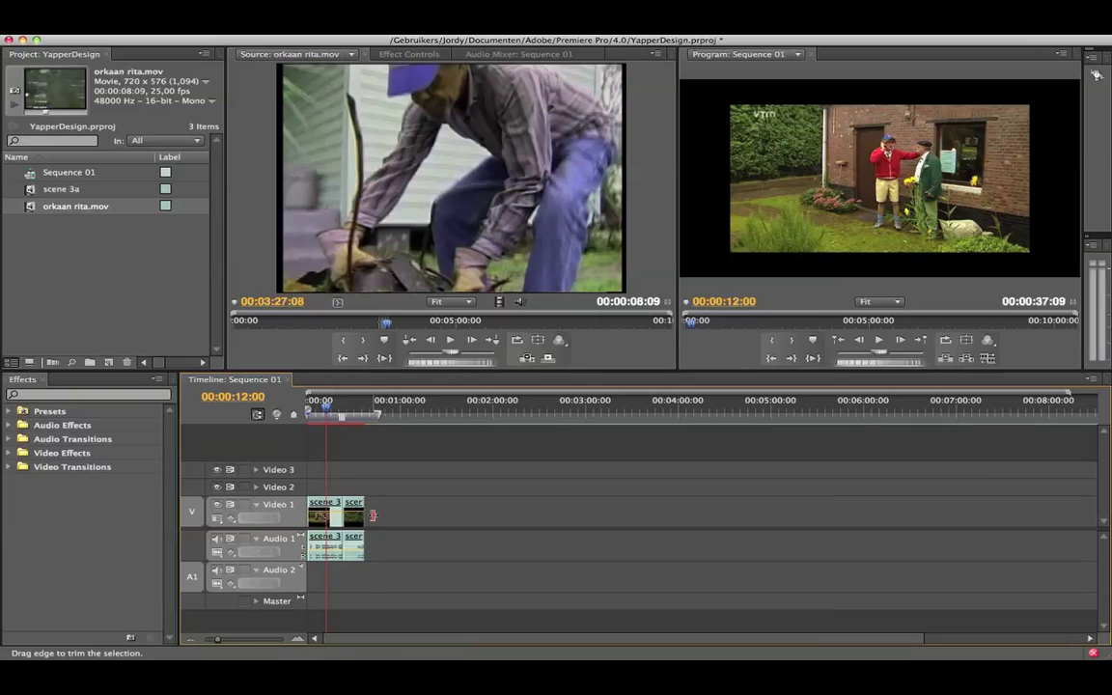
pyautogui.rightClick(293, 576)
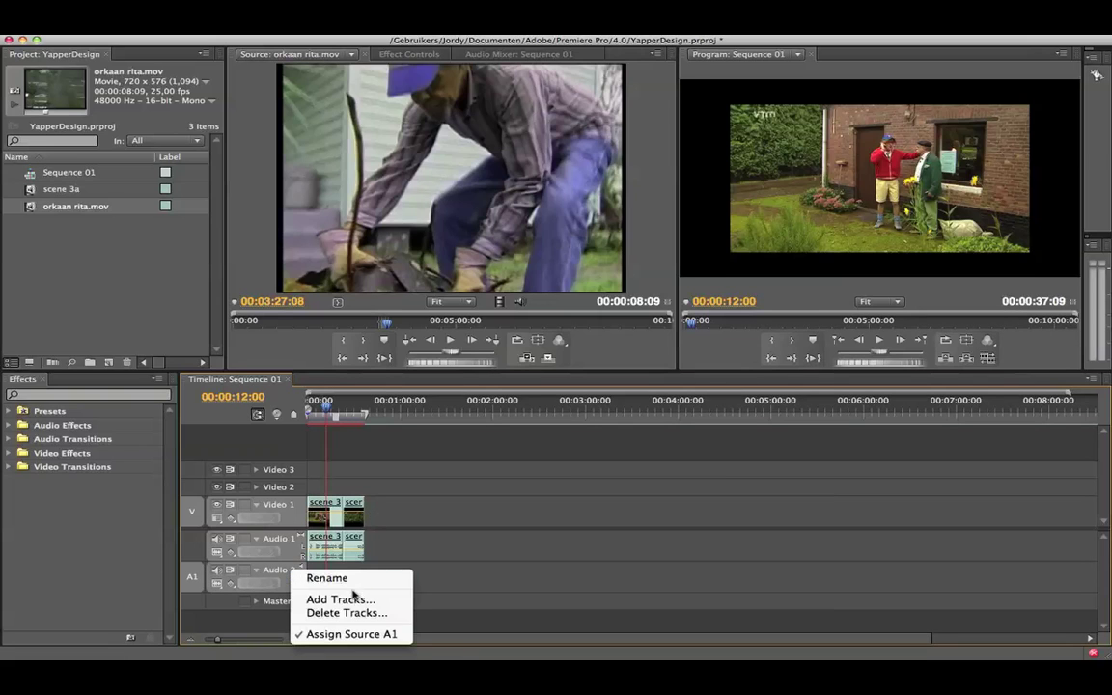
pyautogui.click(370, 613)
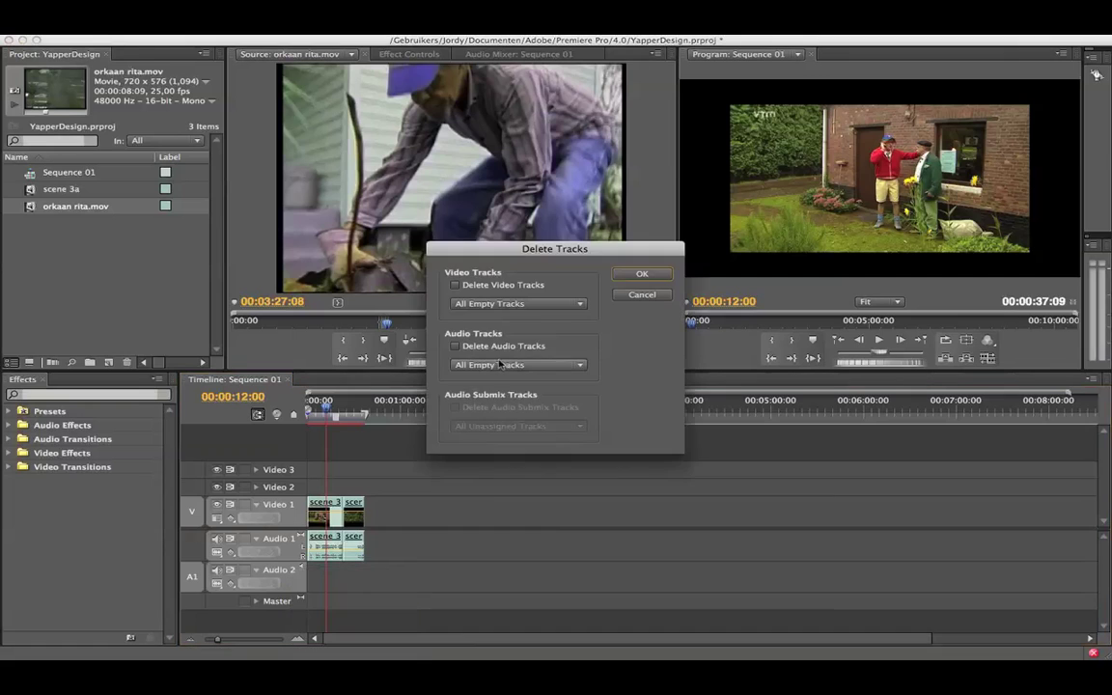
pyautogui.click(642, 273)
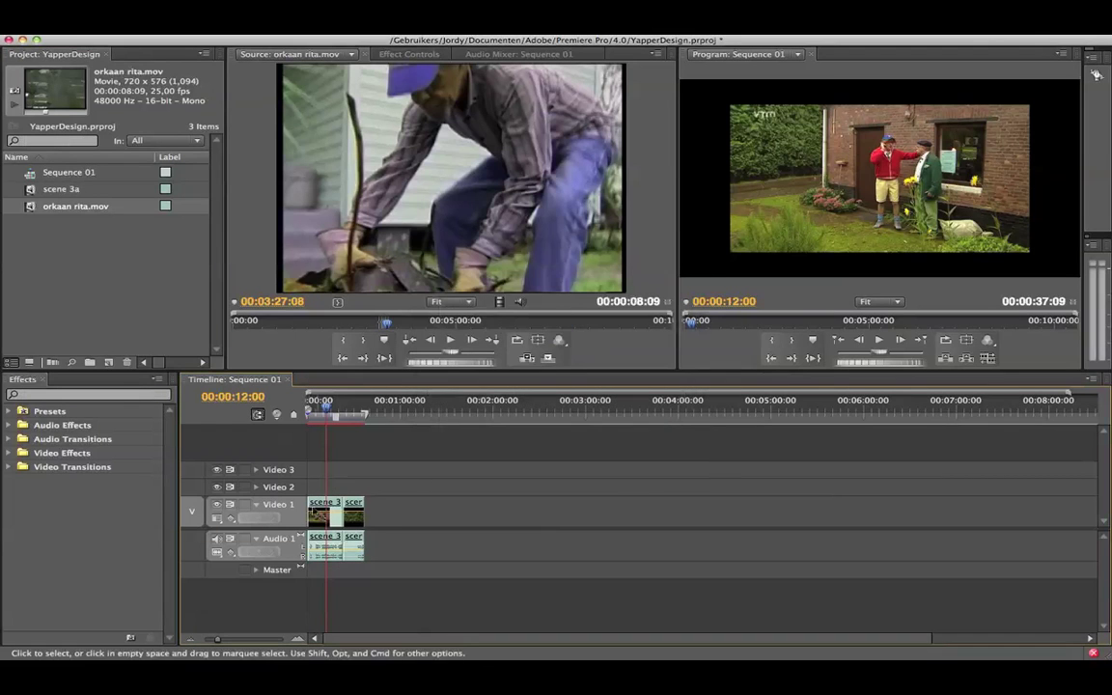
# Add a mono audio track placed before the first track, setting one track count to 0
pyautogui.rightClick(293, 549)
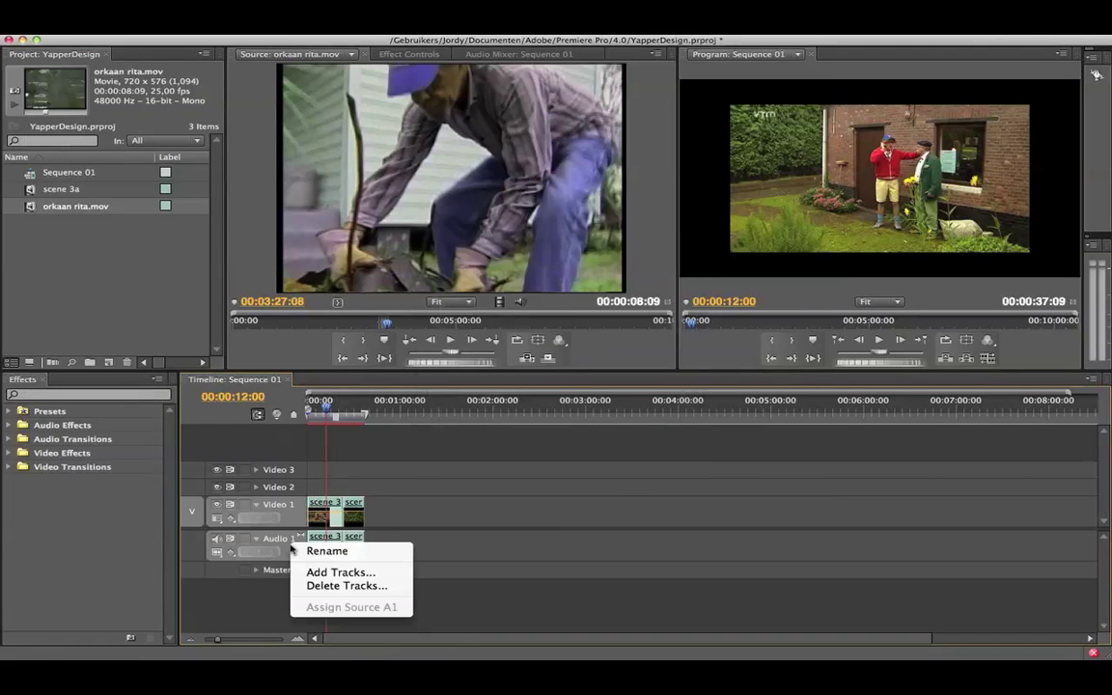
pyautogui.click(338, 571)
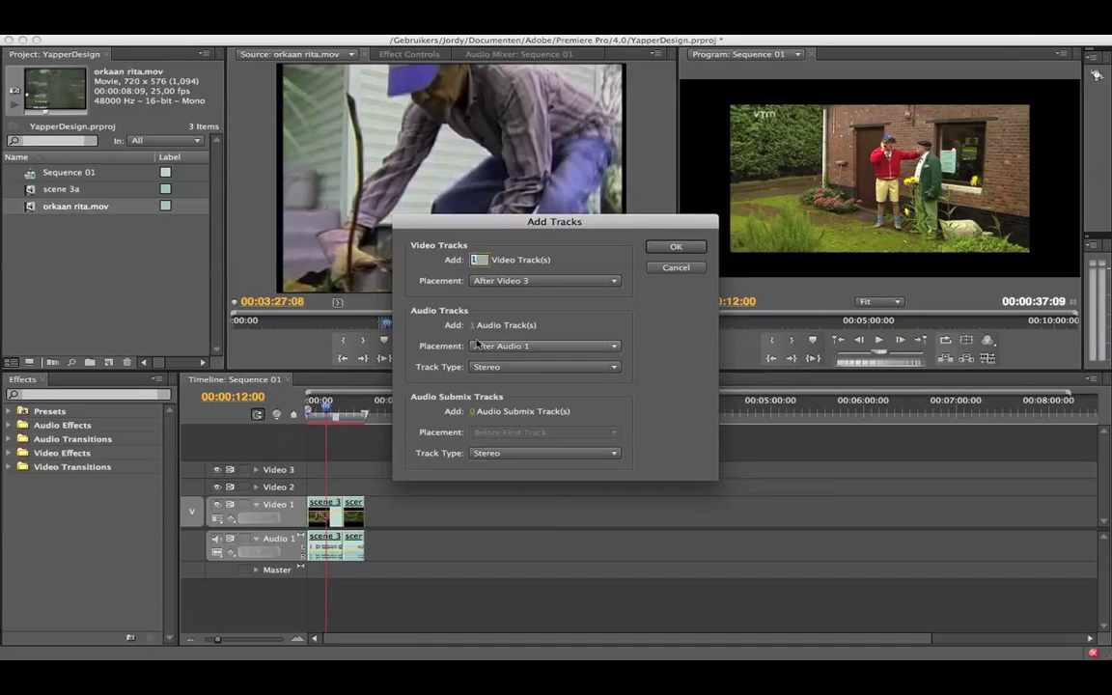
pyautogui.click(477, 370)
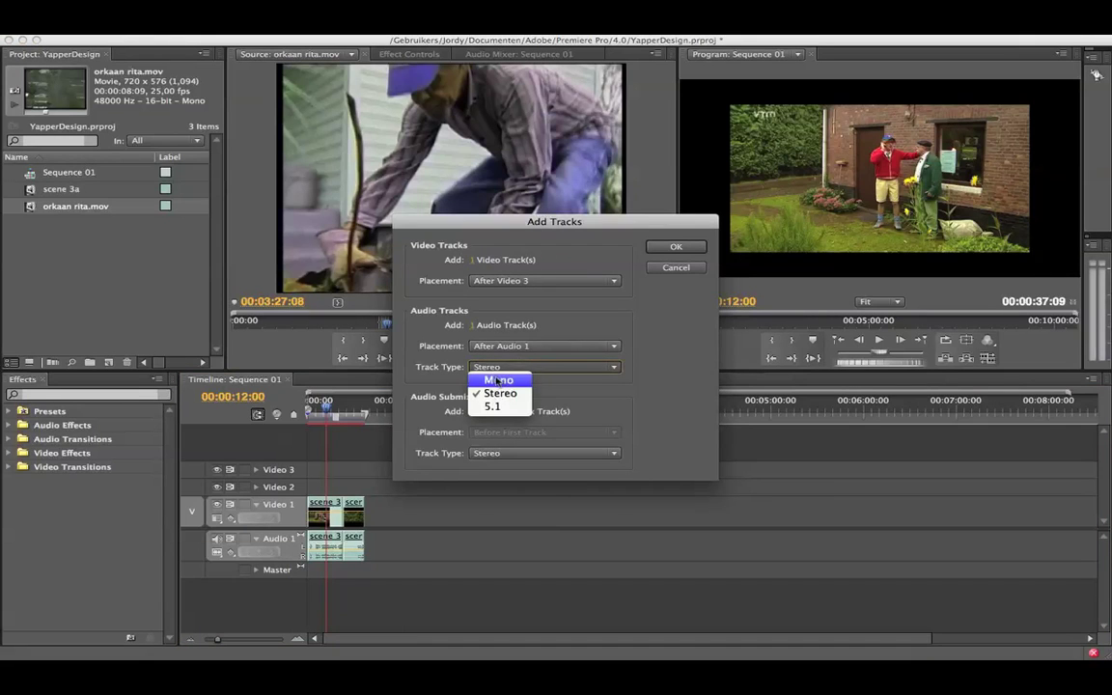
pyautogui.click(454, 343)
pyautogui.click(502, 368)
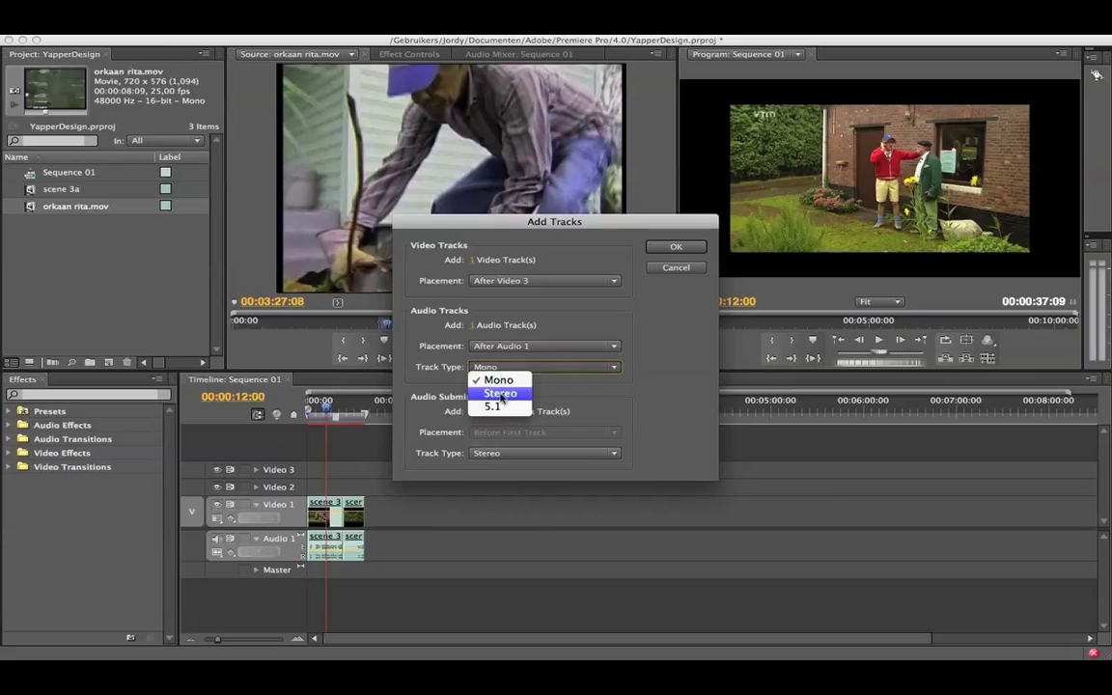
pyautogui.click(499, 381)
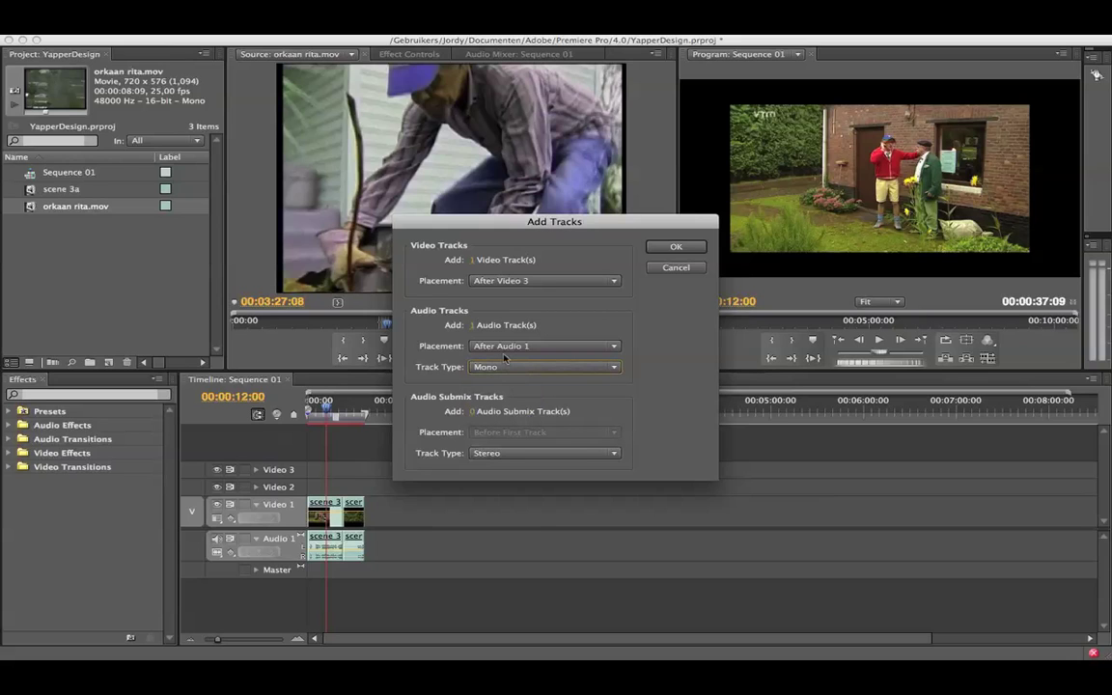
pyautogui.click(505, 346)
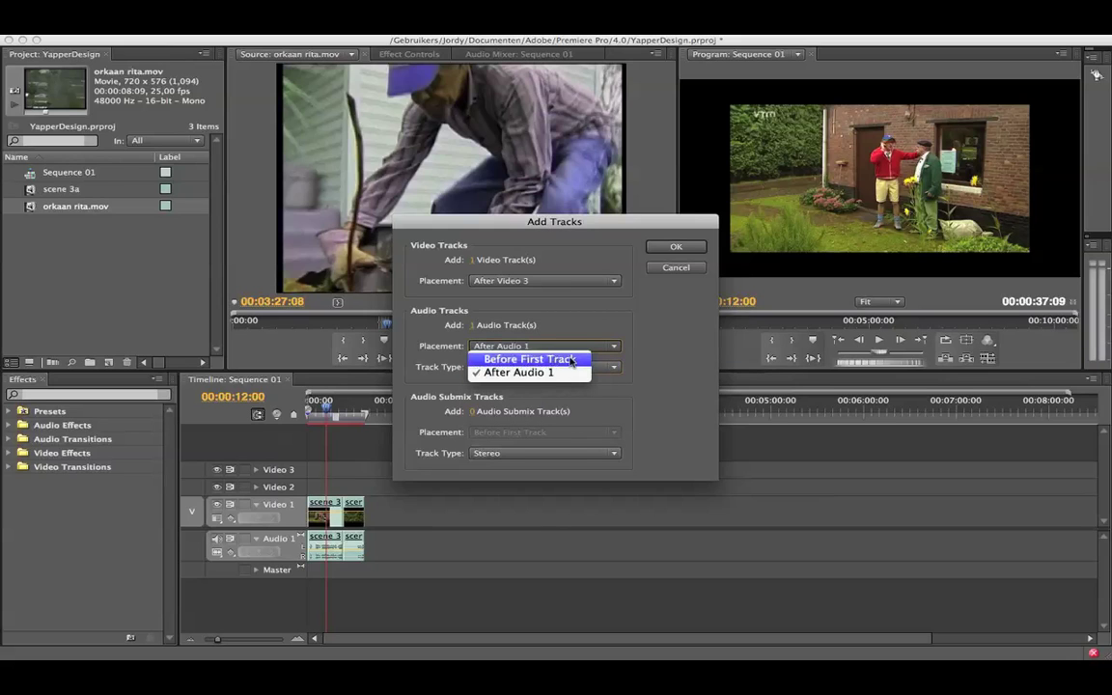
pyautogui.click(529, 359)
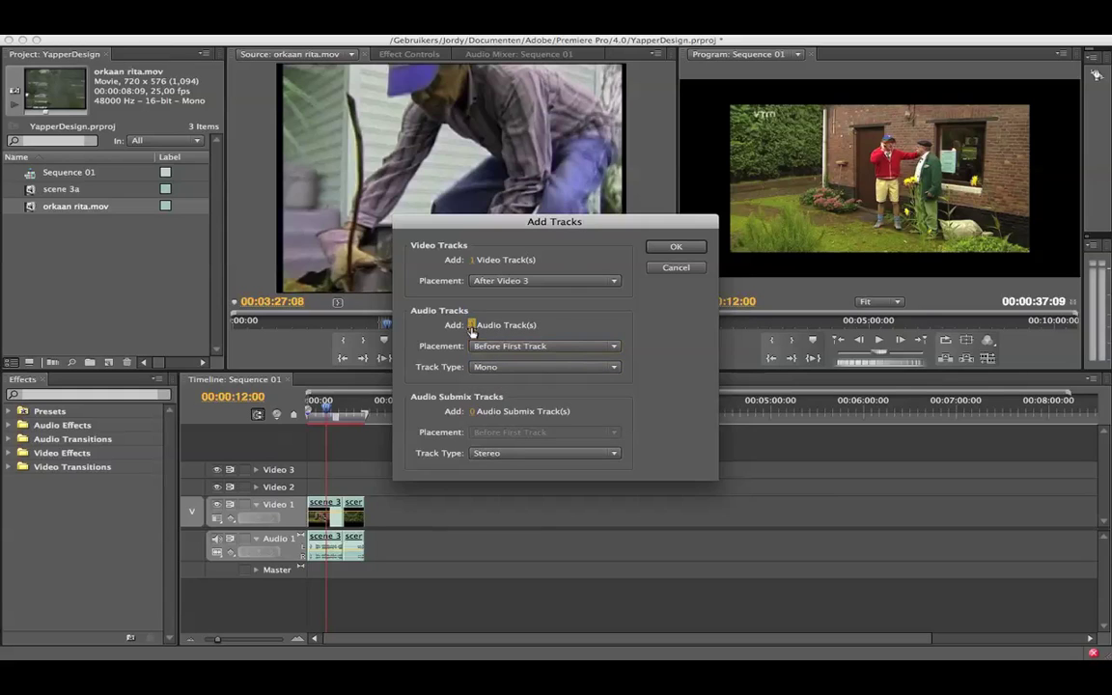
pyautogui.click(477, 326)
pyautogui.write('0')
pyautogui.click(680, 248)
pyautogui.click(676, 248)
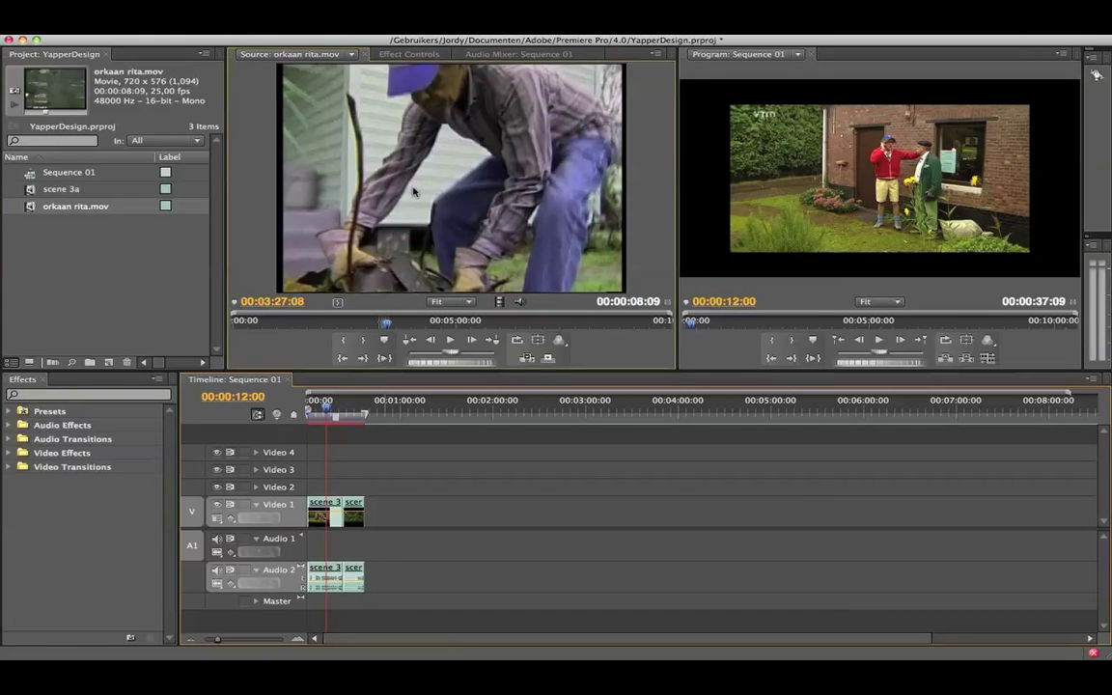
# Place the orkaan rita clip after the scene clips with mono sound on Audio 1, checking at 00:00:13:13
pyautogui.moveTo(413, 191); pyautogui.dragTo(372, 508)
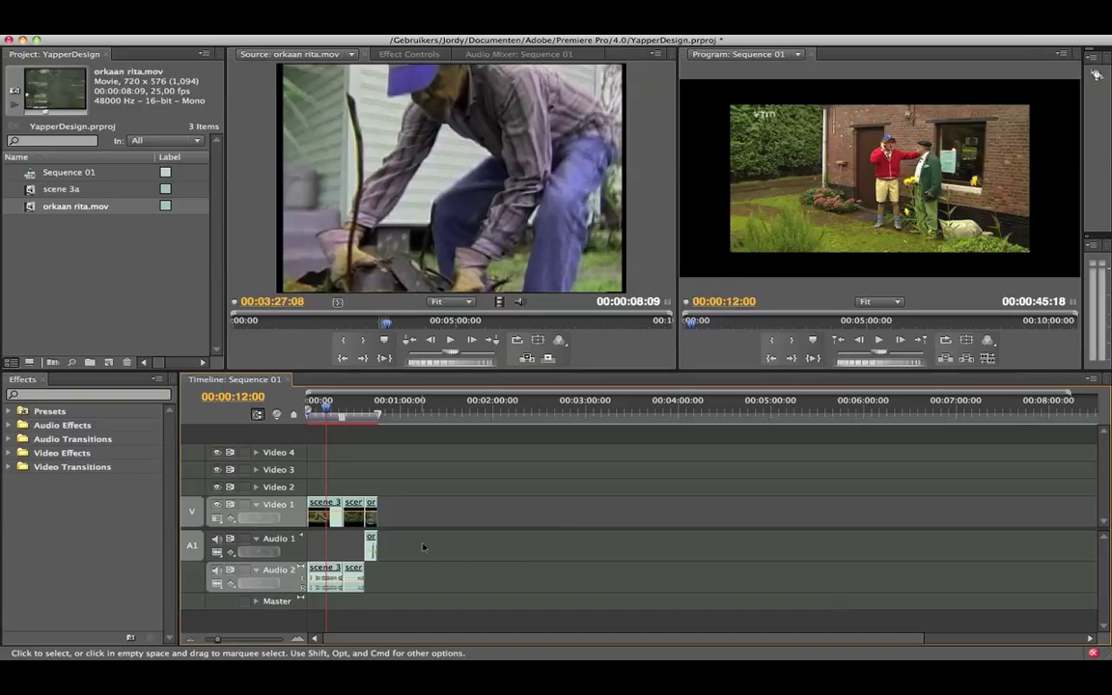
pyautogui.click(367, 411)
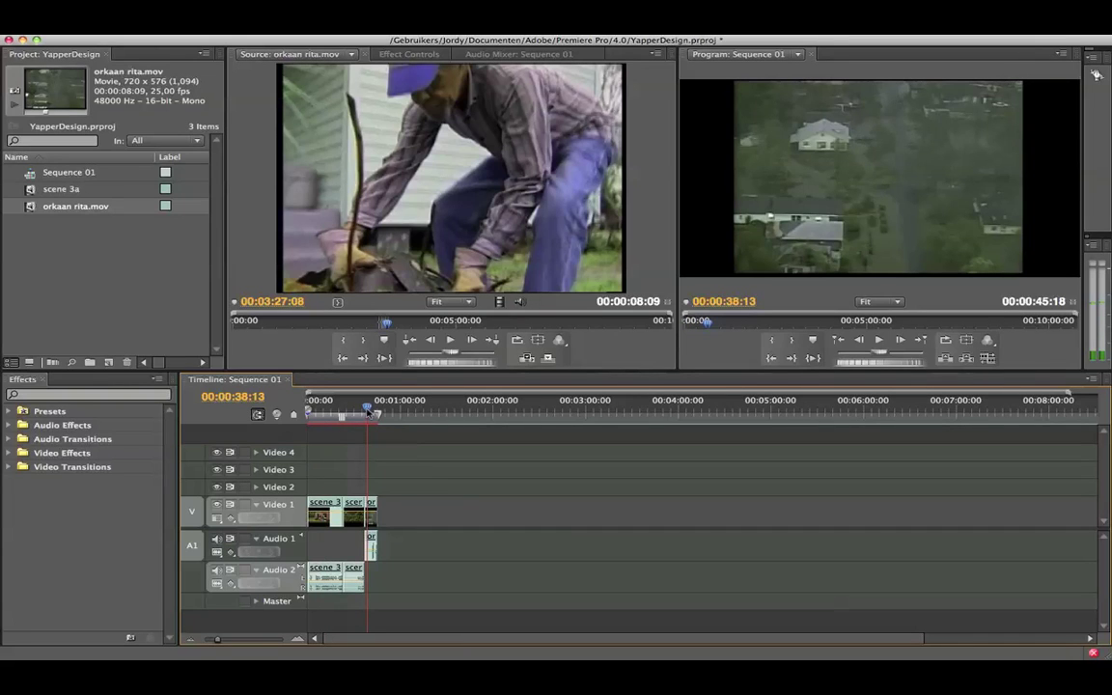
pyautogui.moveTo(367, 411); pyautogui.dragTo(329, 409)
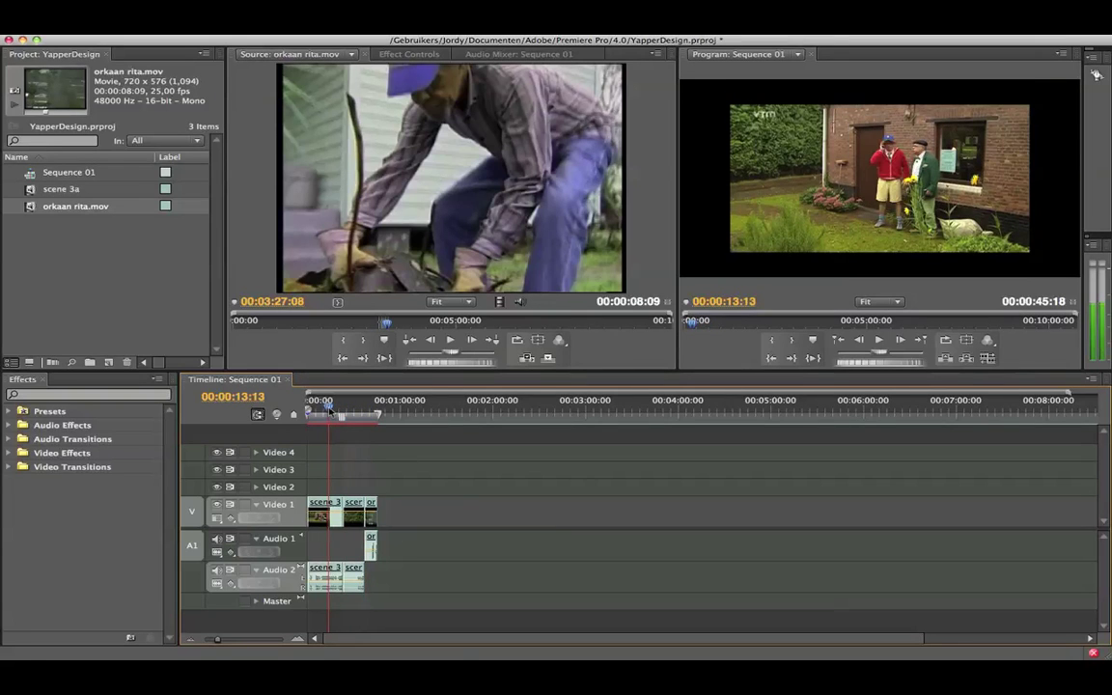